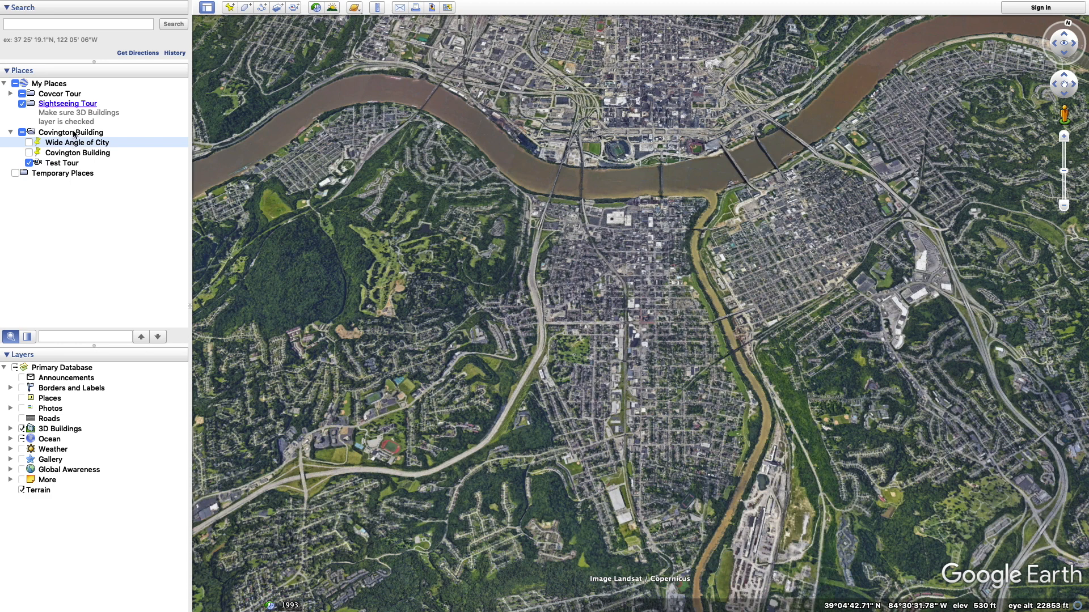
- Add a new folder under My Places, keeping the default name
right_click(47, 84)
mouse_move(69, 92)
click(139, 95)
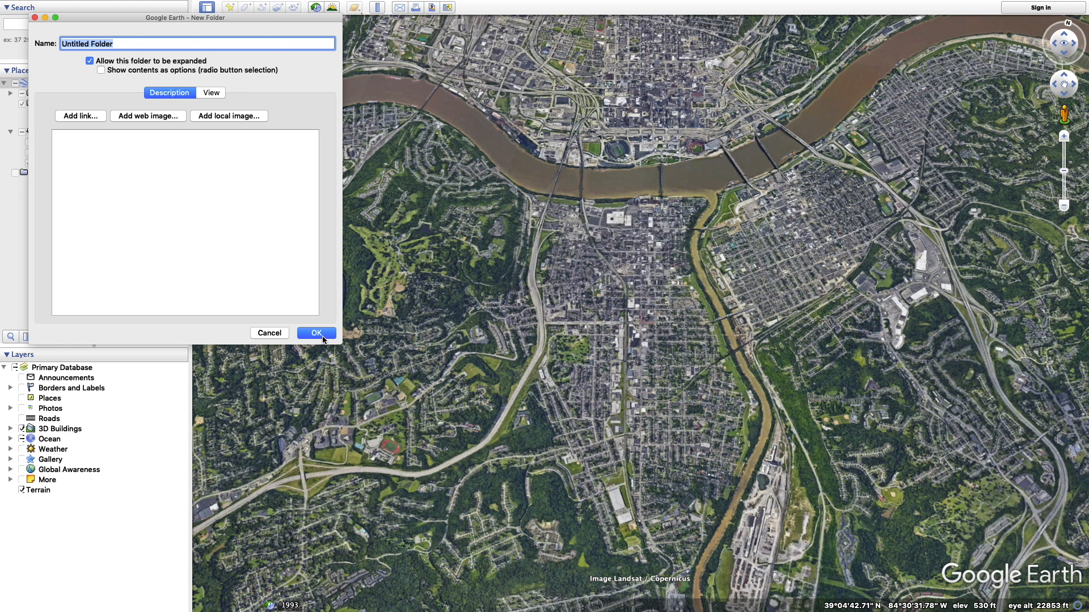
click(323, 337)
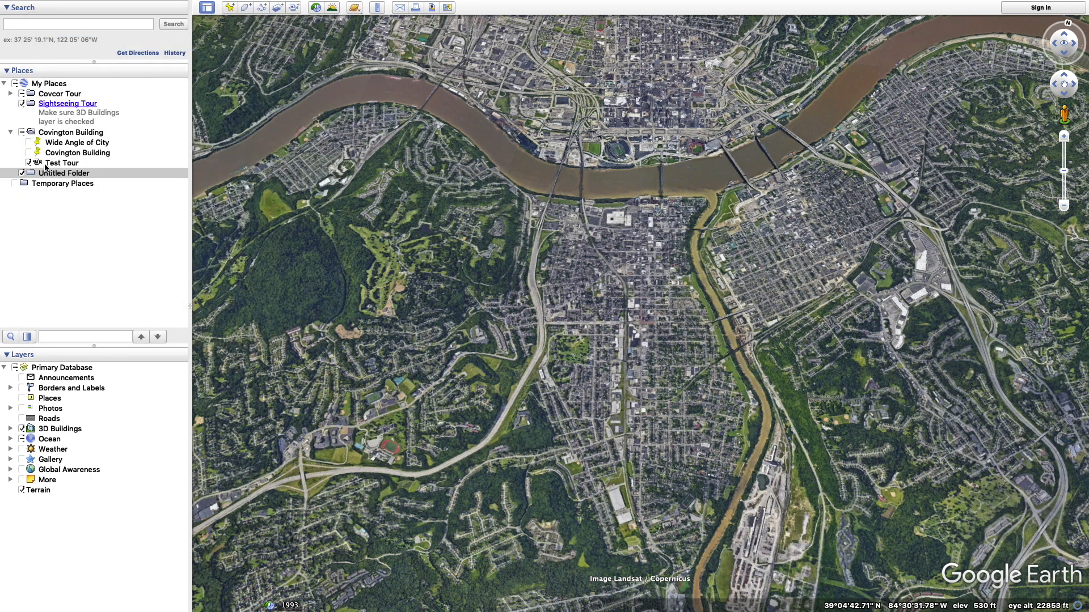
click(66, 135)
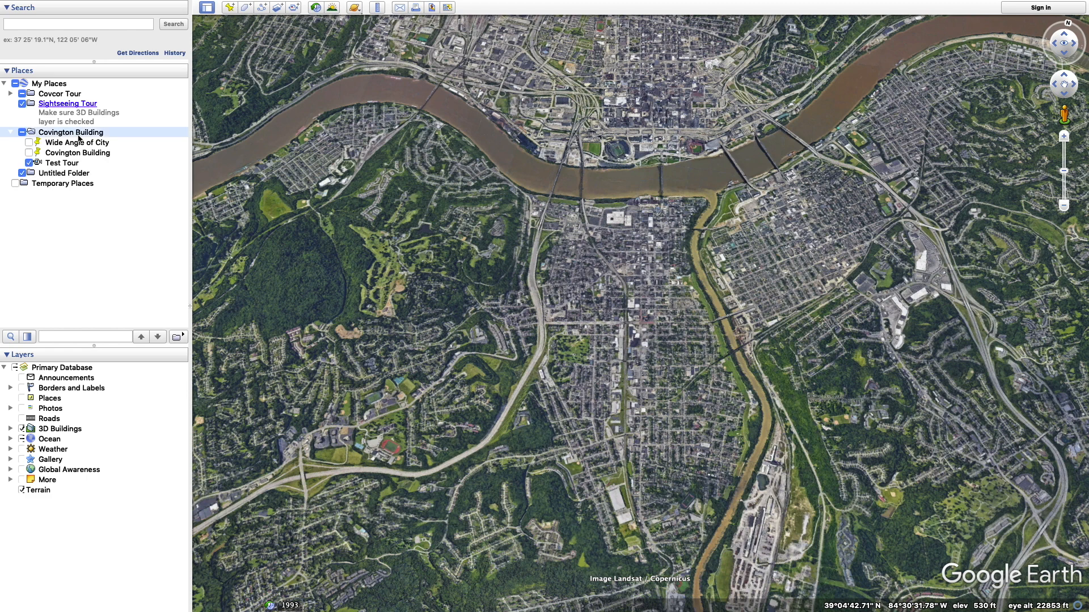
right_click(83, 137)
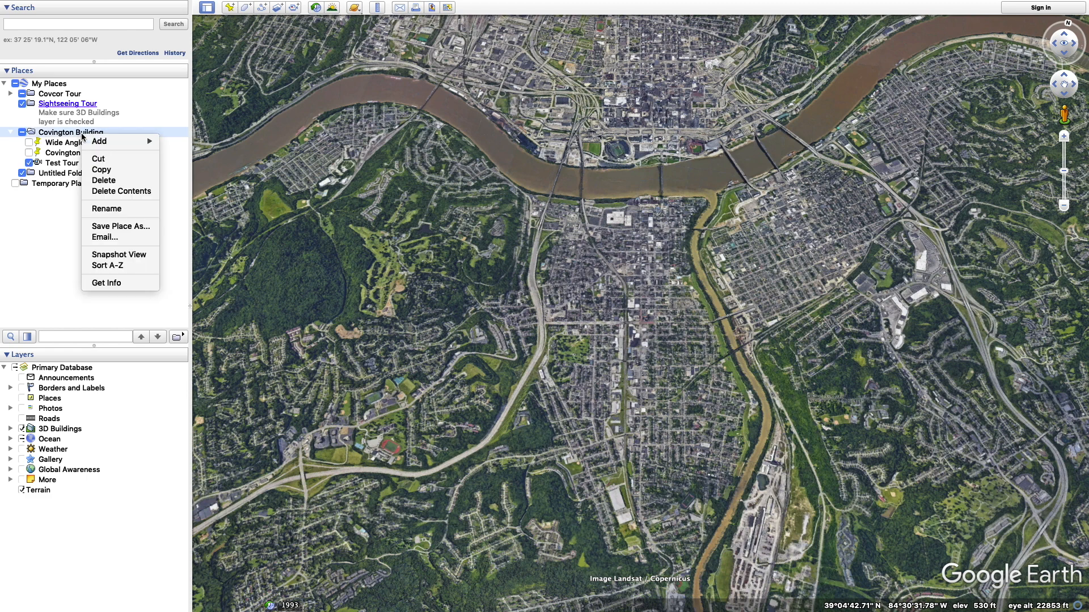
mouse_move(111, 143)
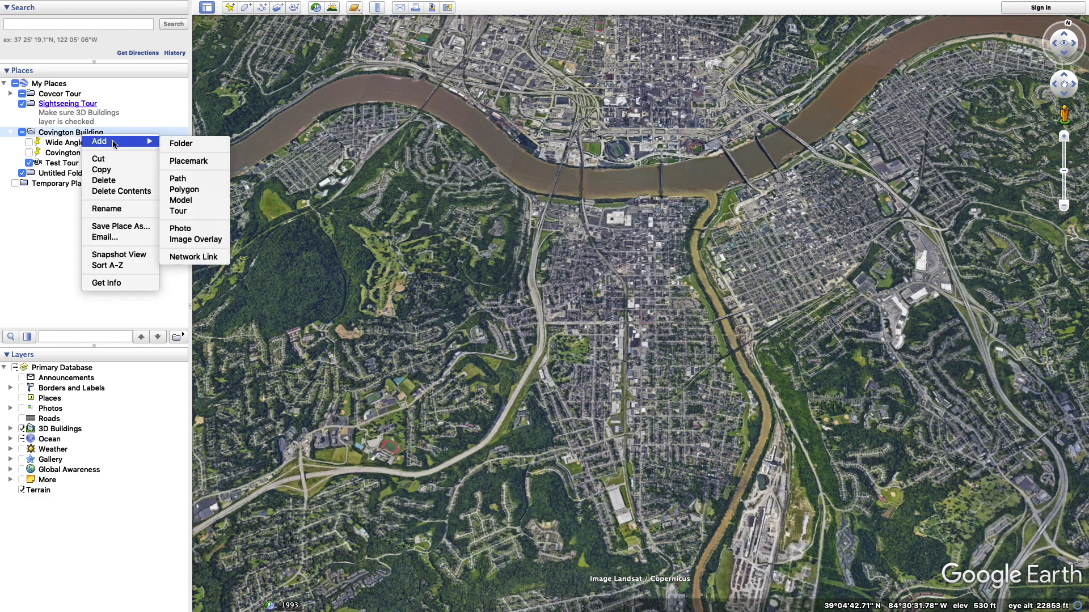
click(173, 160)
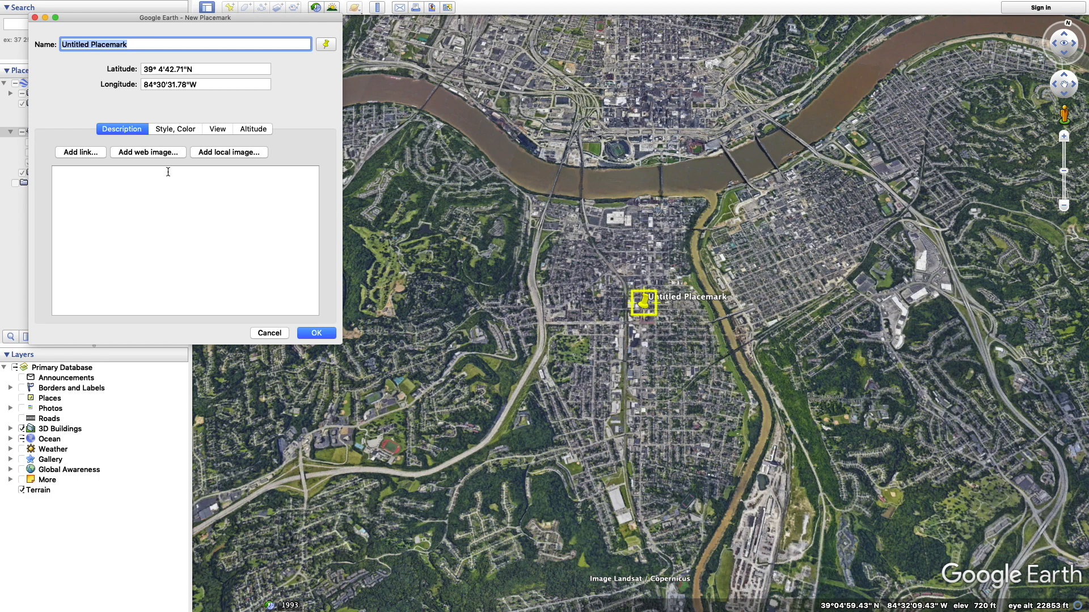
click(269, 333)
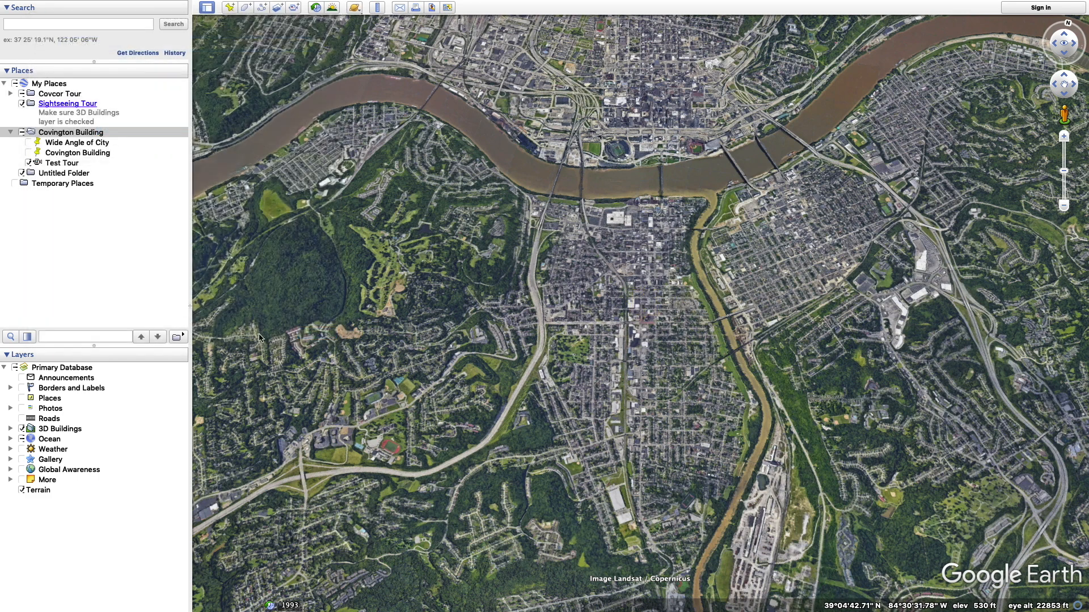
- Check the Wide Angle of City placemark's map marker and fly to the saved Covington Building view
click(75, 145)
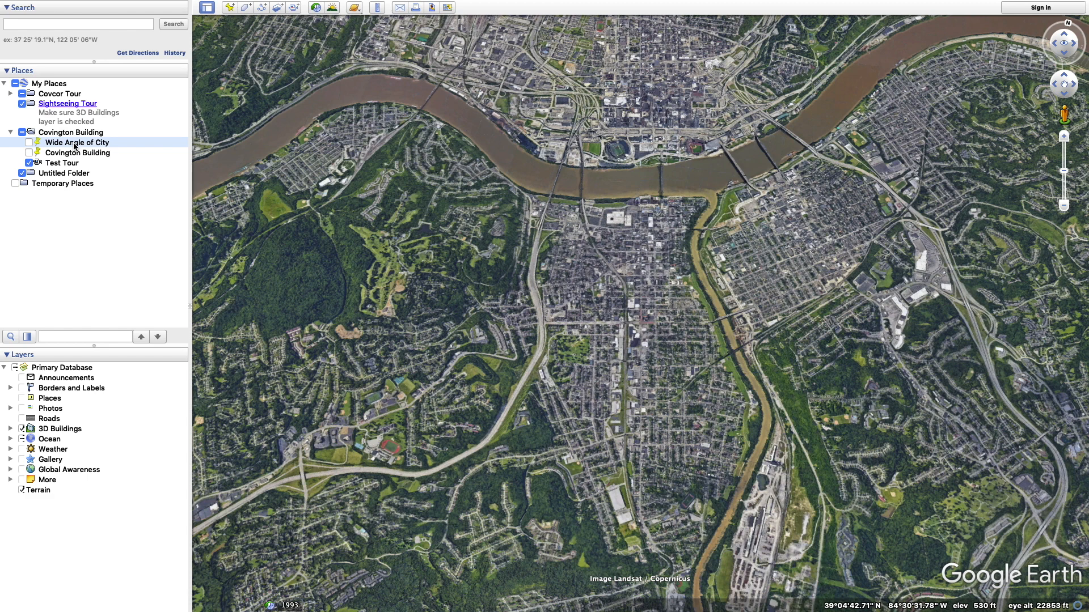
click(30, 143)
click(29, 143)
click(79, 154)
double_click(79, 154)
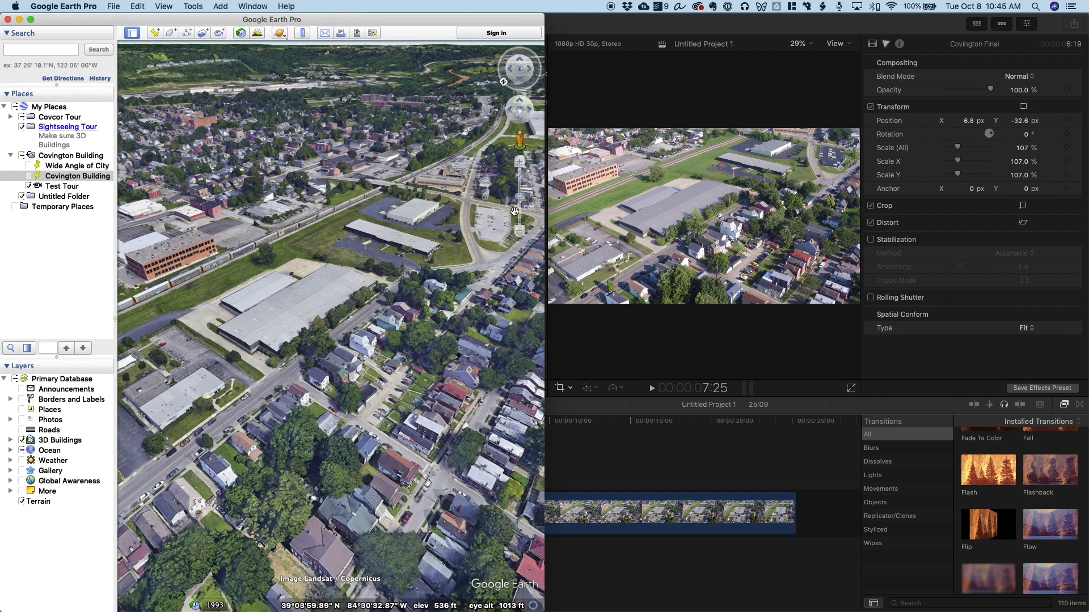
- Explore the area around the Covington building by zooming, tilting and panning, and return to the saved Covington Building view
drag(549, 131, 730, 136)
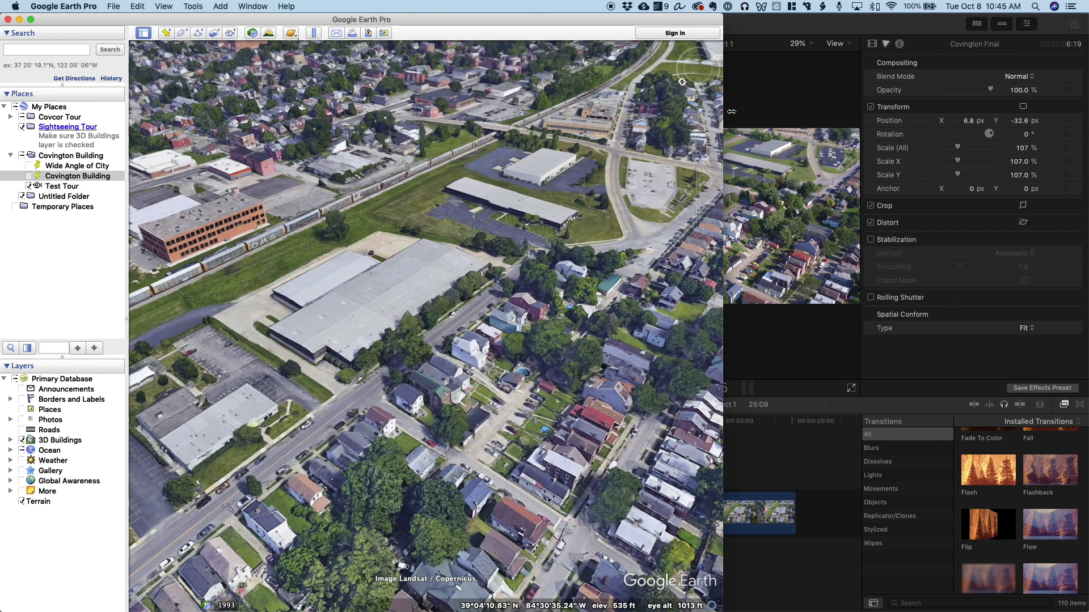
click(705, 231)
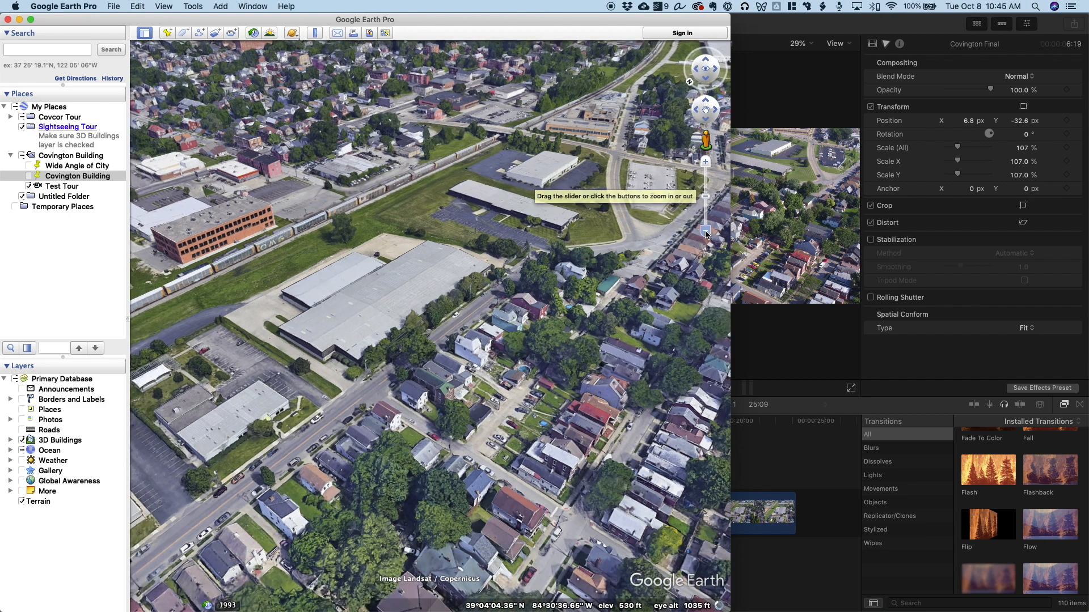
click(705, 231)
click(706, 162)
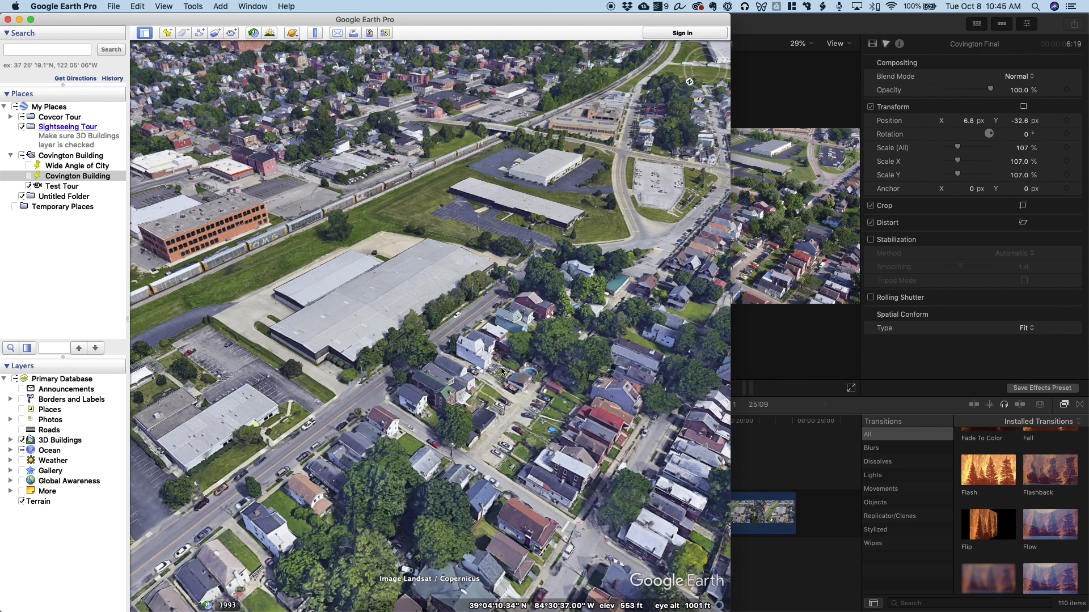
super+drag(503, 322, 500, 402)
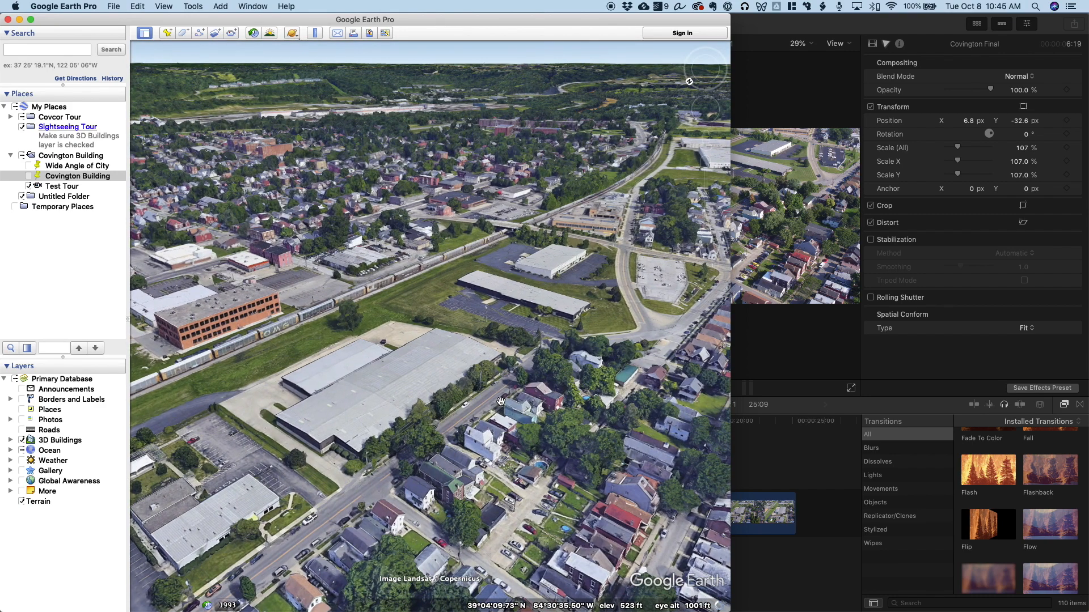
key(ctrl+alt+Left)
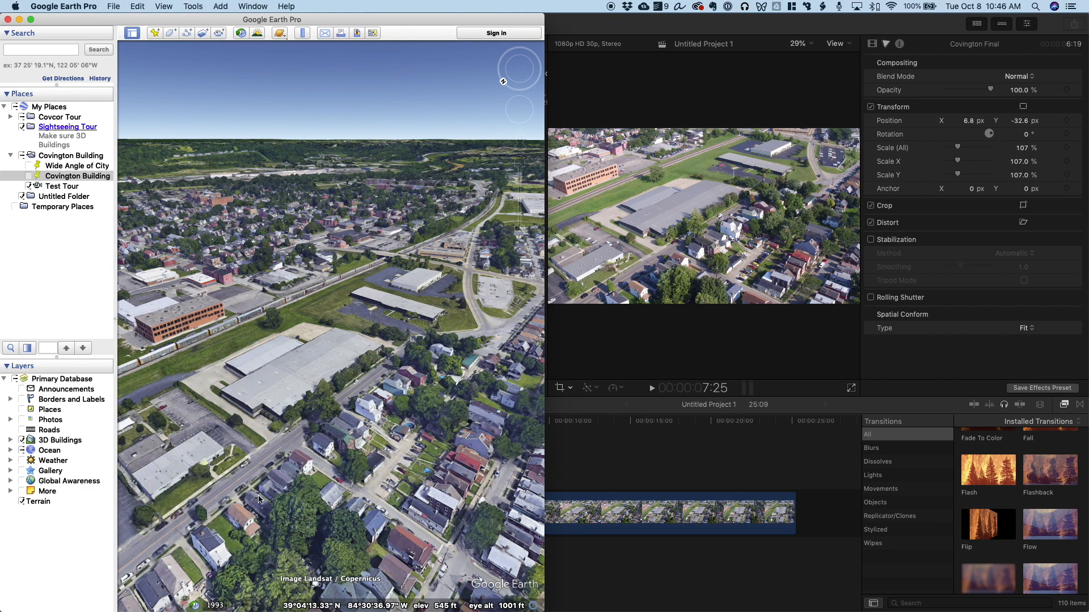
drag(282, 434, 295, 448)
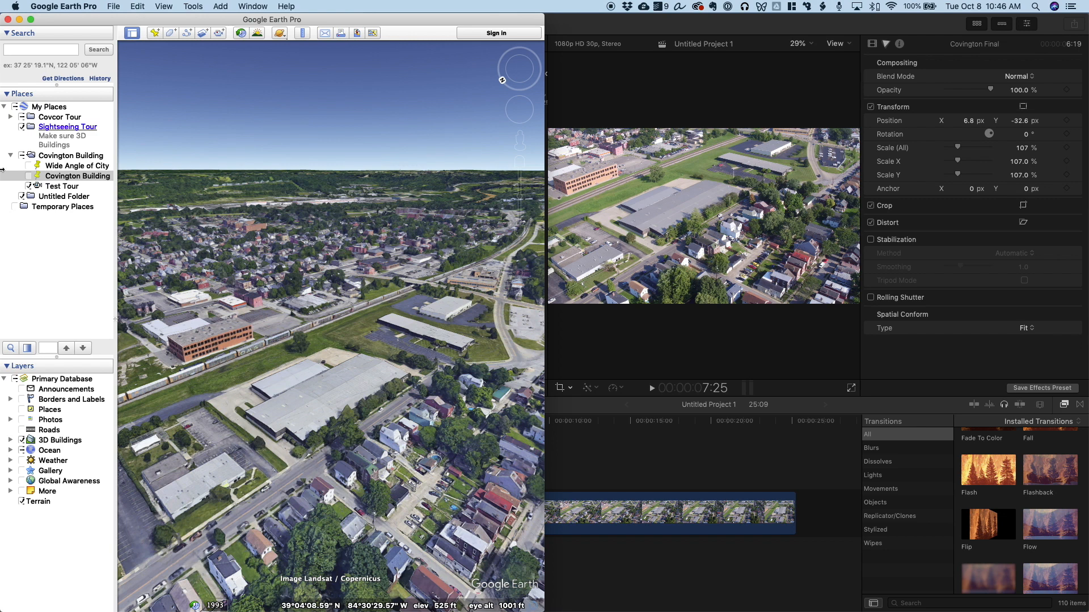
double_click(71, 177)
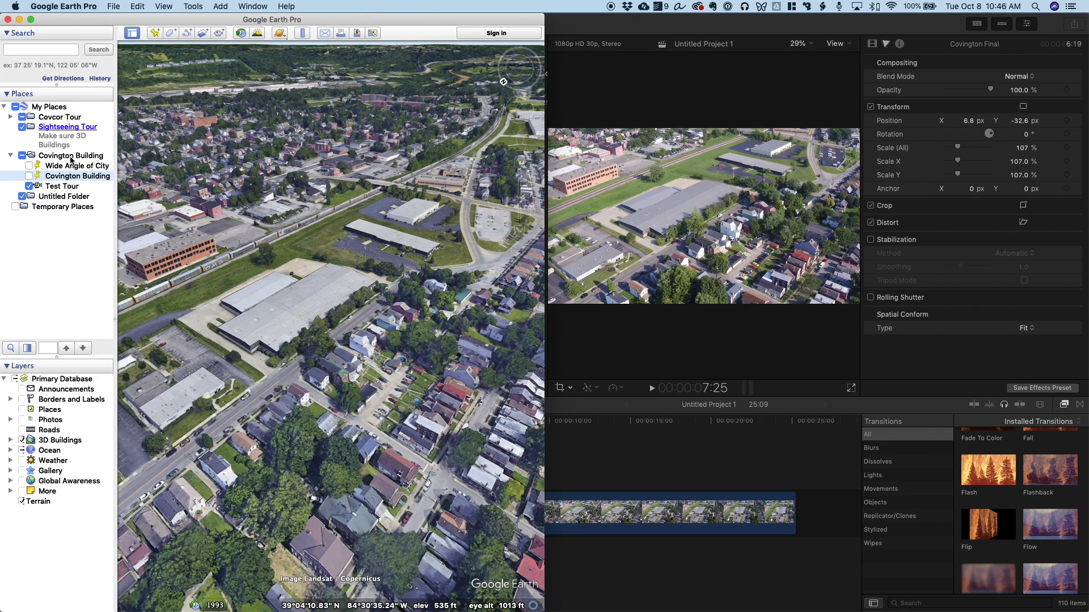
click(72, 158)
right_click(72, 159)
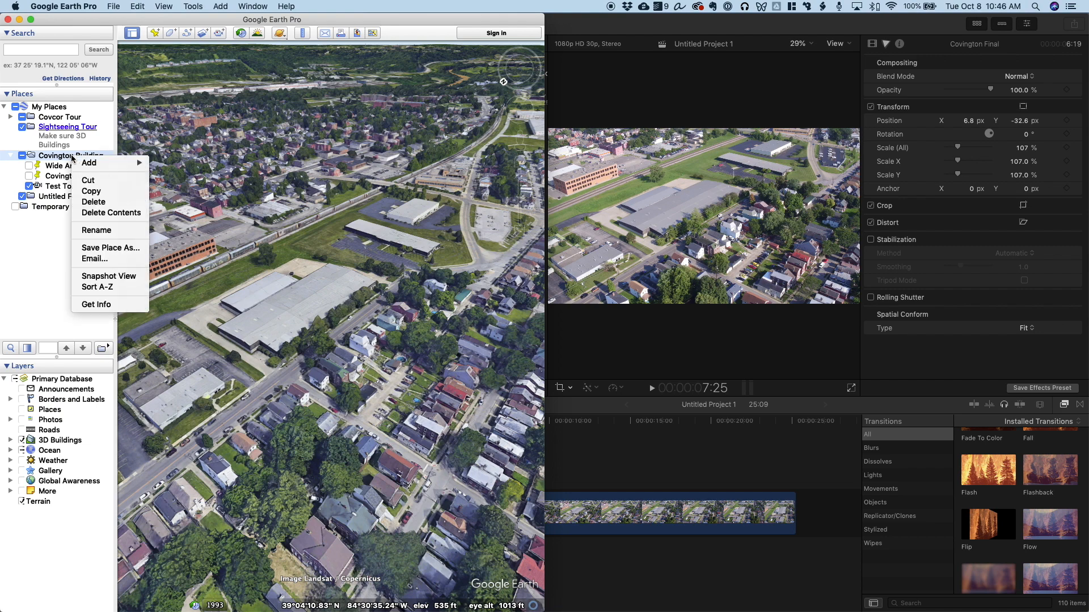
mouse_move(94, 165)
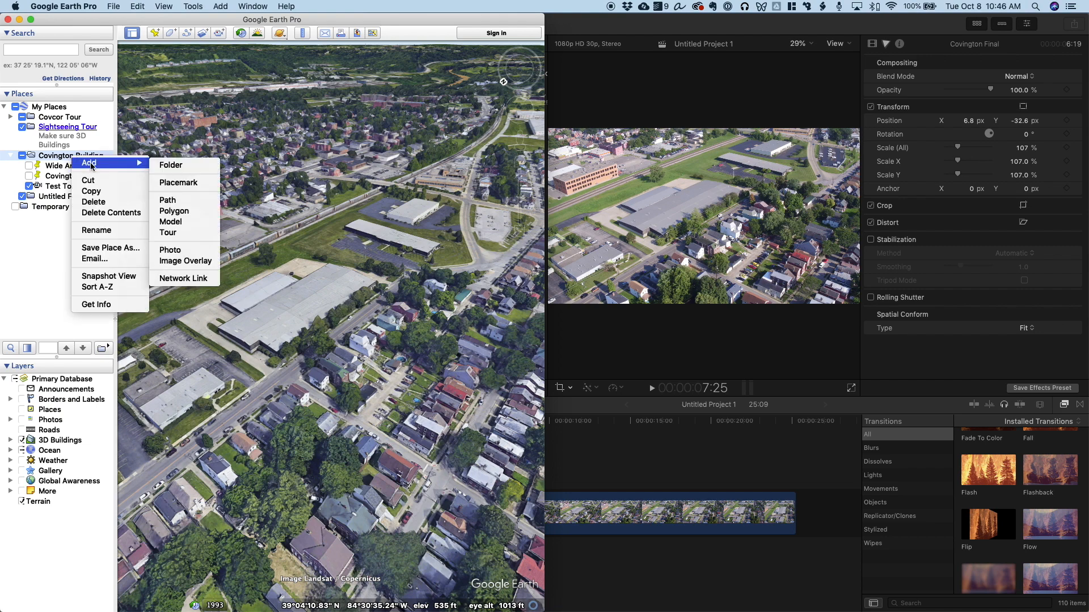
click(186, 185)
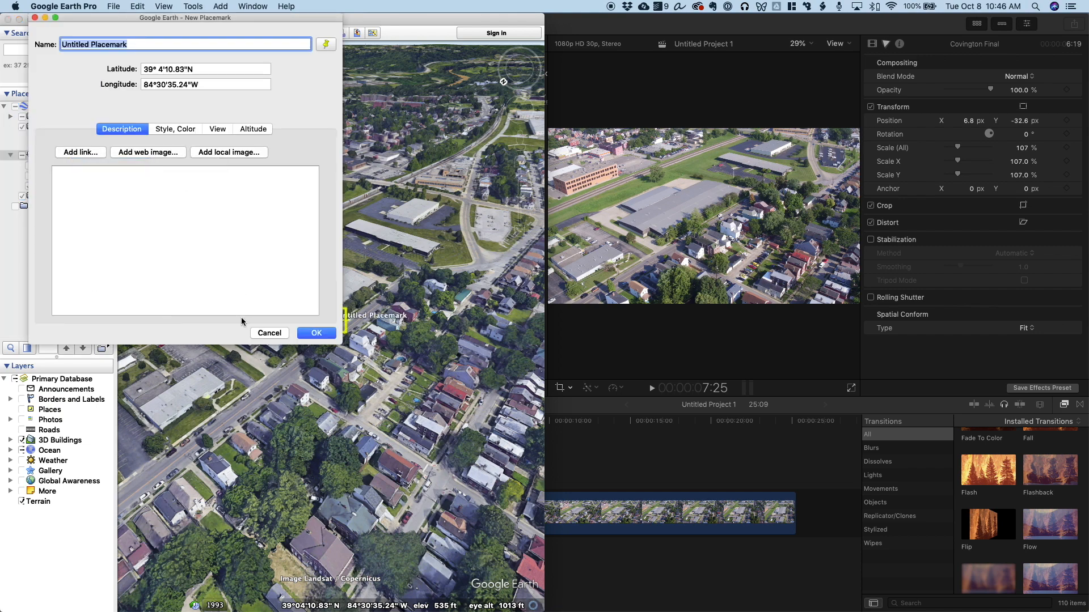
click(263, 333)
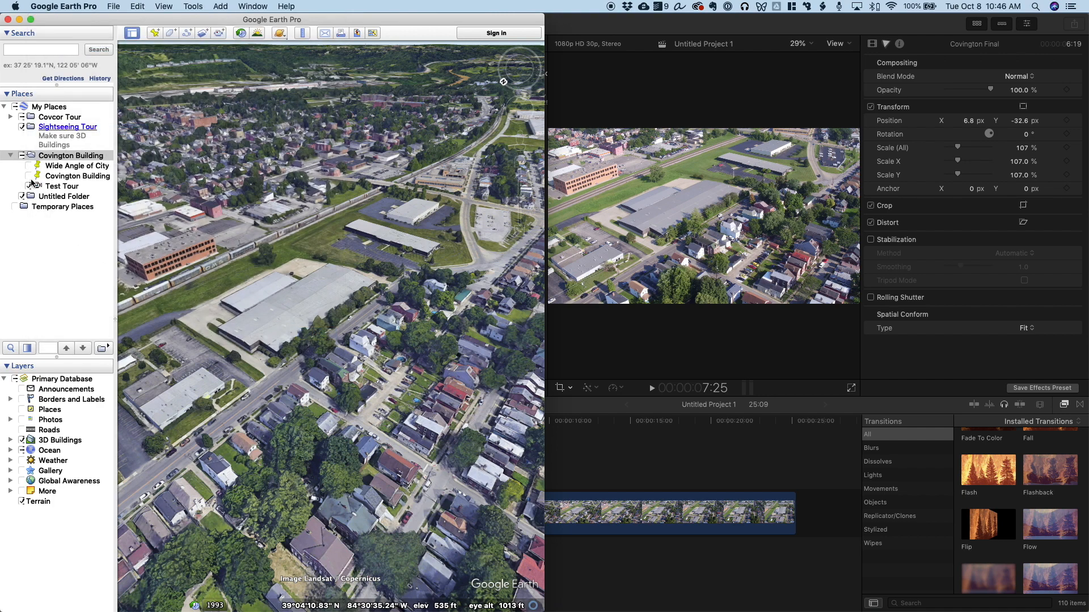
- Show the Covington Building placemark's marker on the map and hide it again
click(29, 177)
click(29, 176)
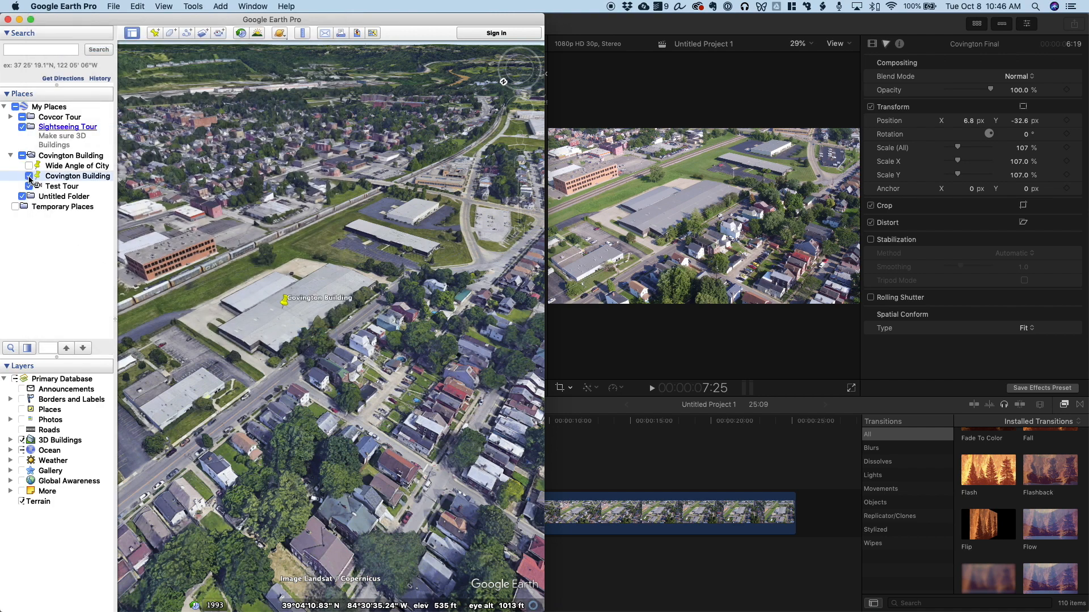
click(29, 177)
click(52, 250)
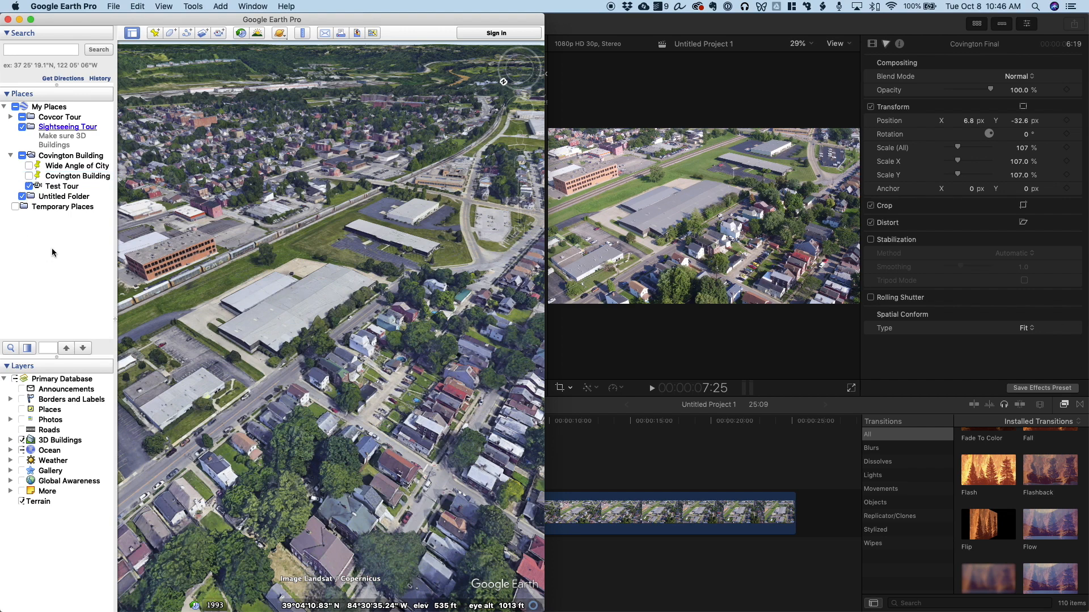
- Start a new tour in the Covington Building folder and expand the window to full screen
click(72, 157)
right_click(72, 159)
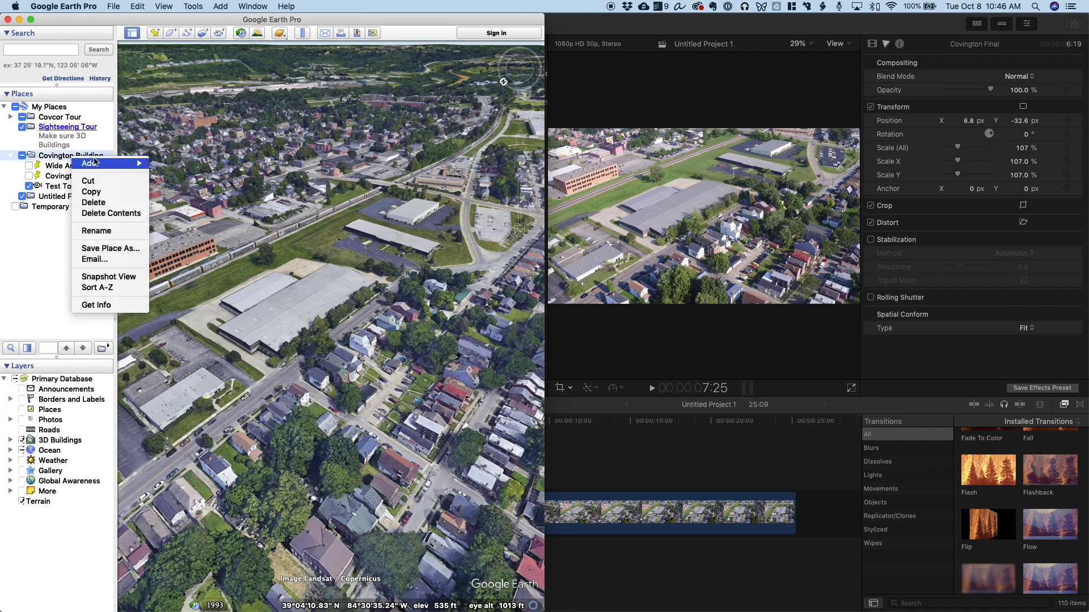
mouse_move(109, 165)
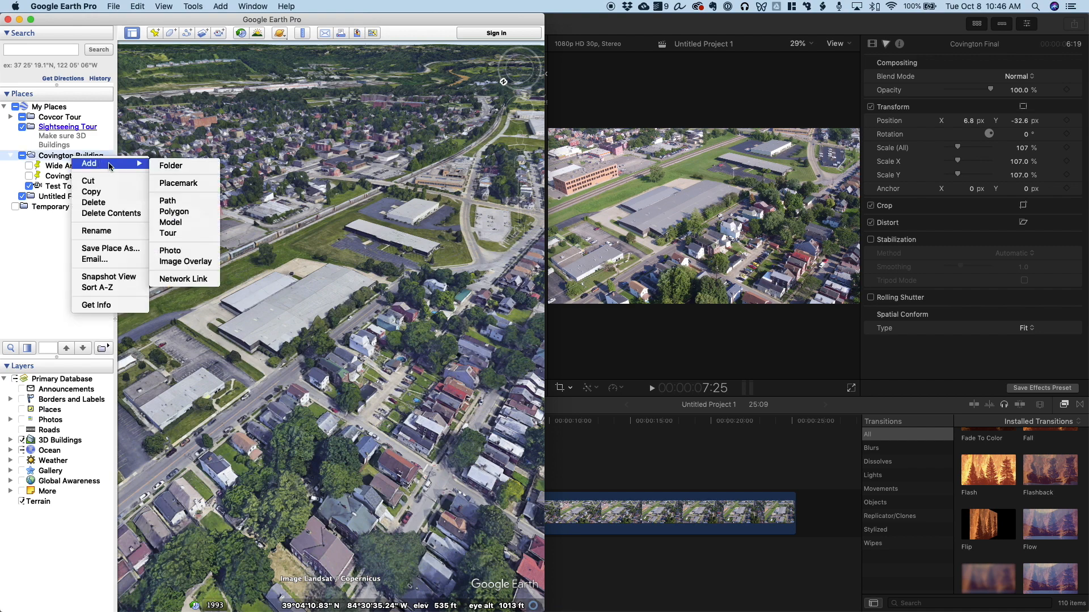
click(178, 233)
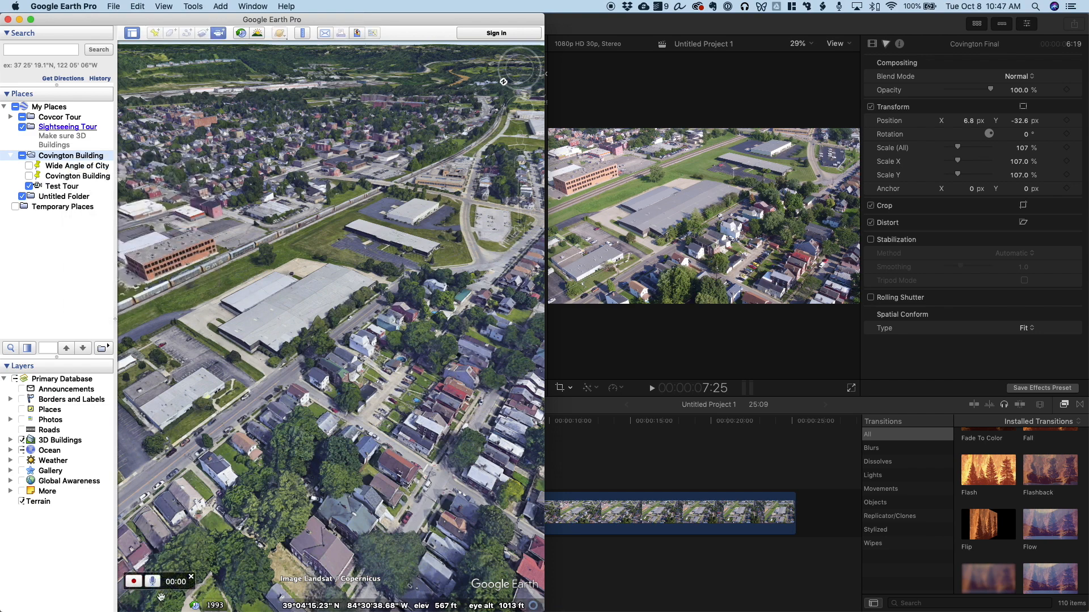
click(32, 20)
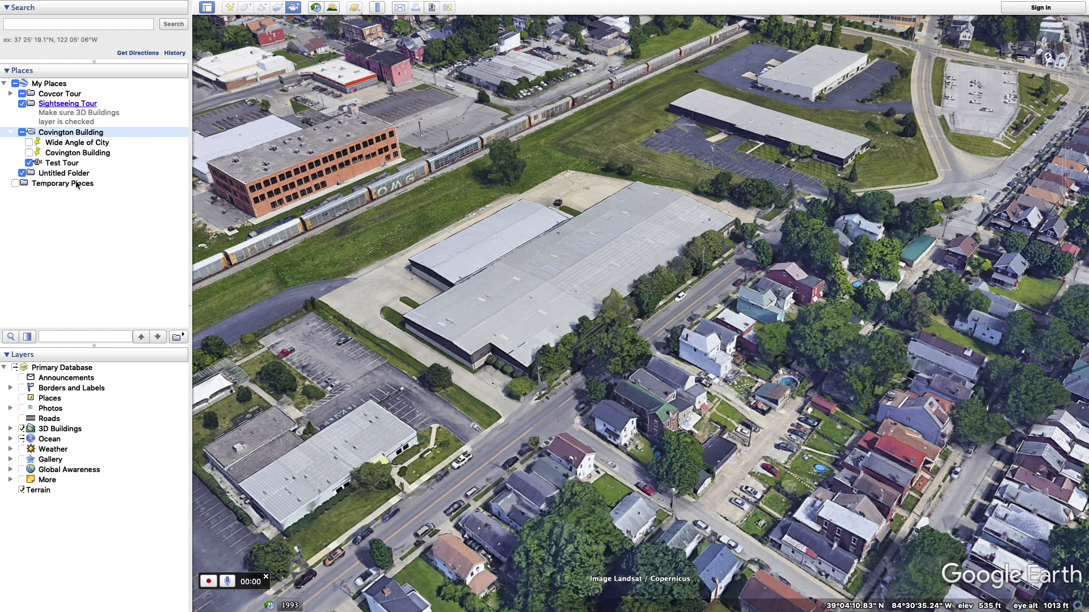
- Record a tour that starts at the Covington Building view and flies out to Wide Angle of City
click(75, 147)
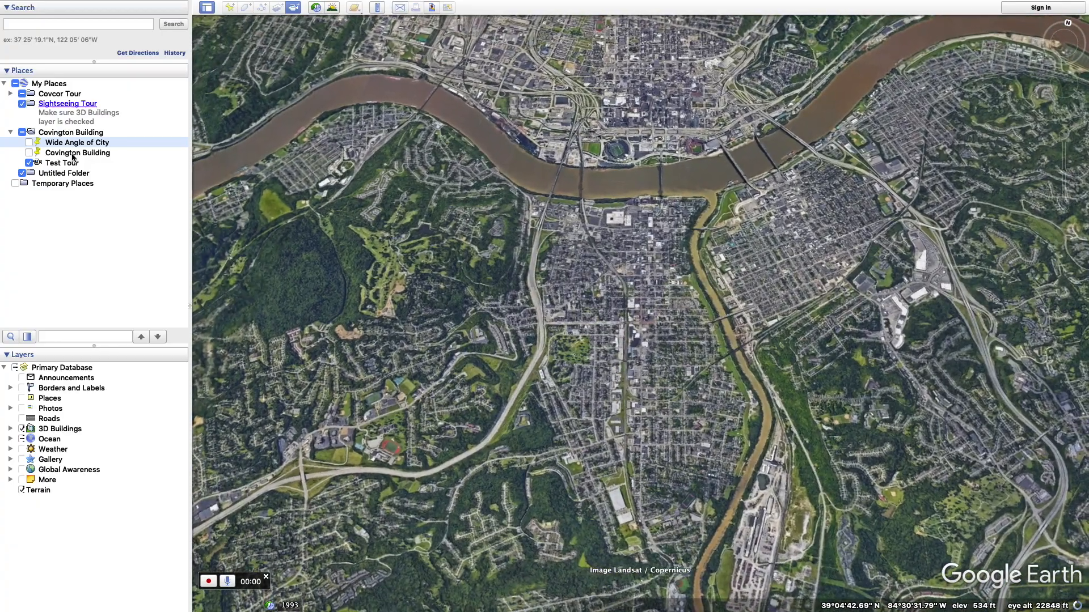
click(73, 154)
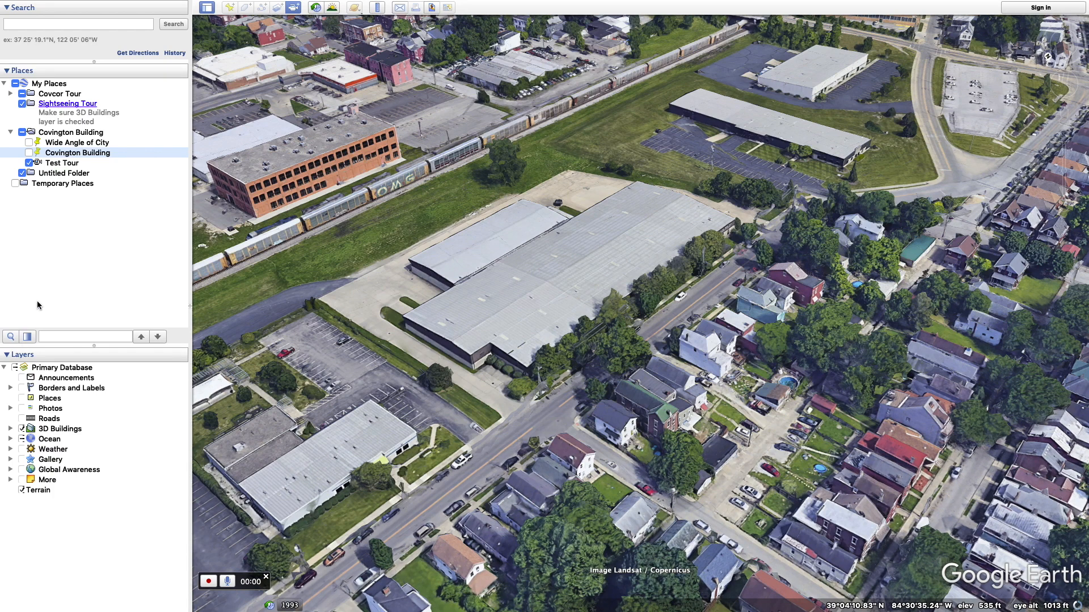
click(208, 582)
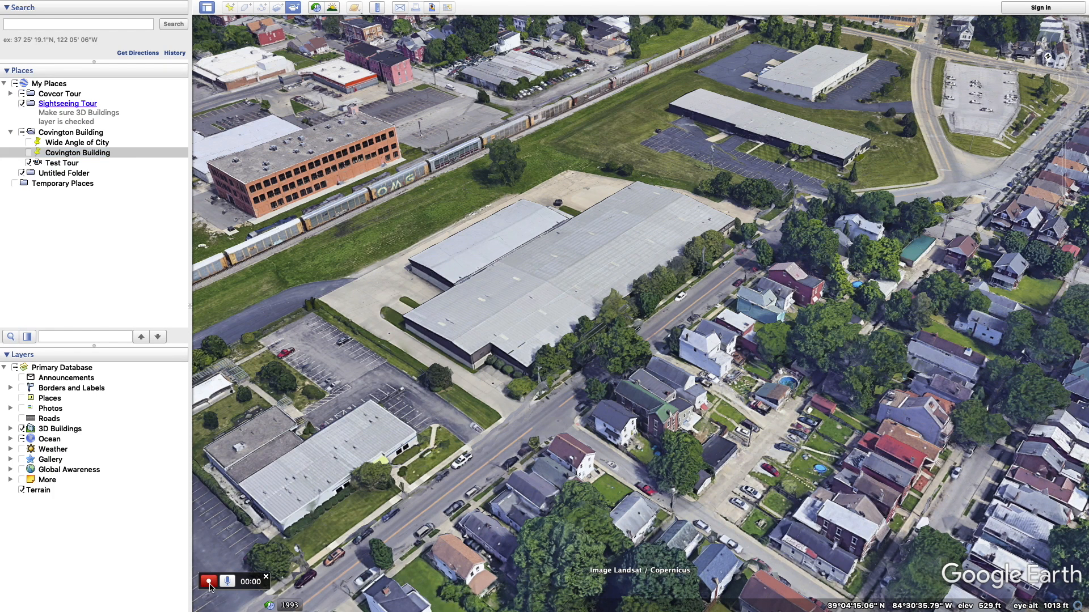
double_click(75, 145)
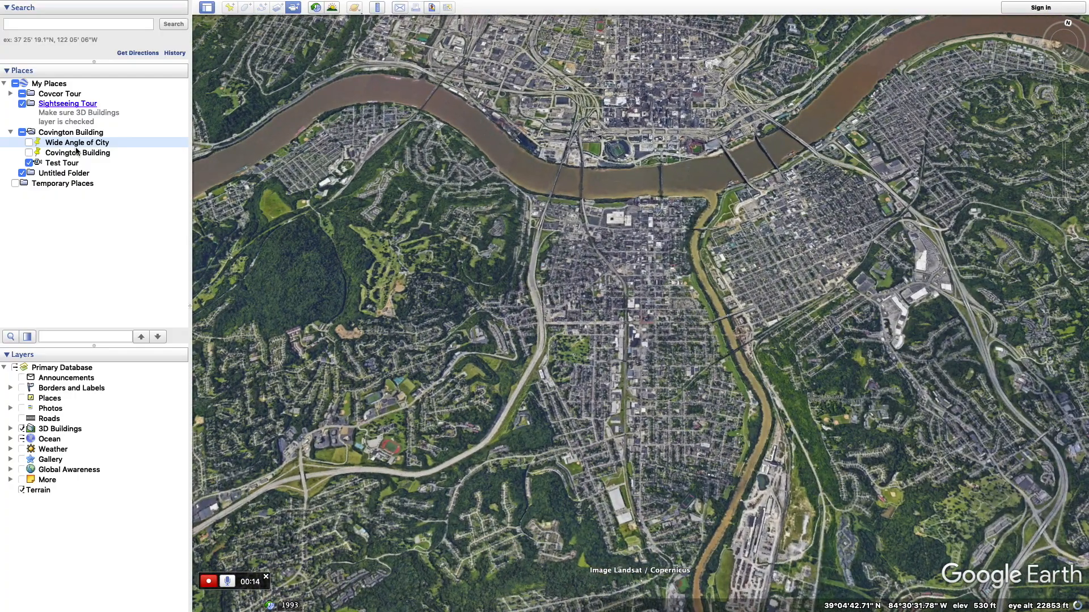
click(208, 581)
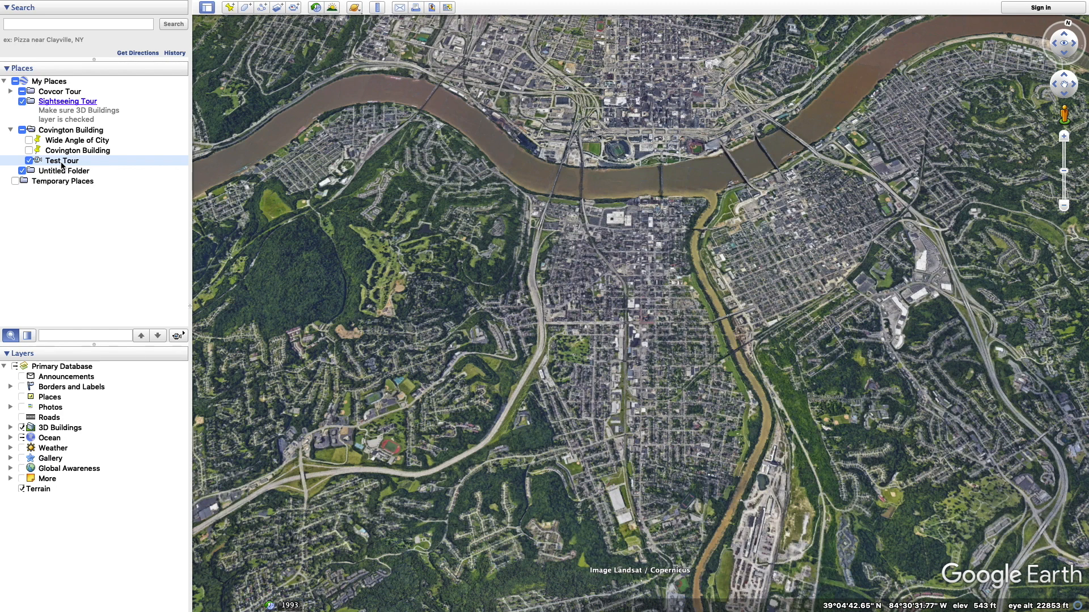
- Open Movie Maker and set it to record from the saved Test Tour in the Covington Building folder
mouse_move(236, 3)
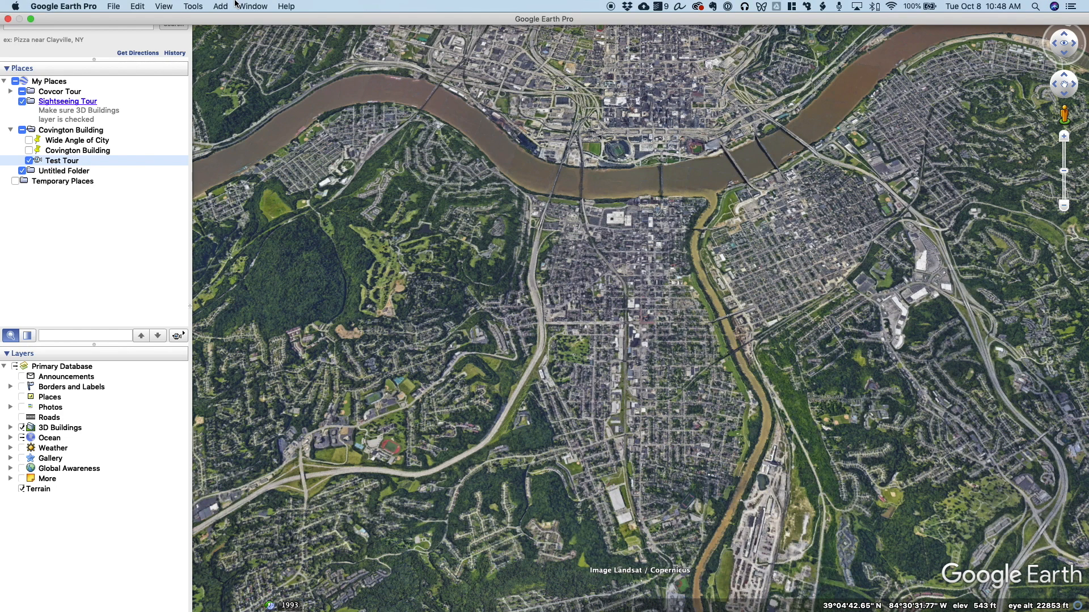
click(191, 5)
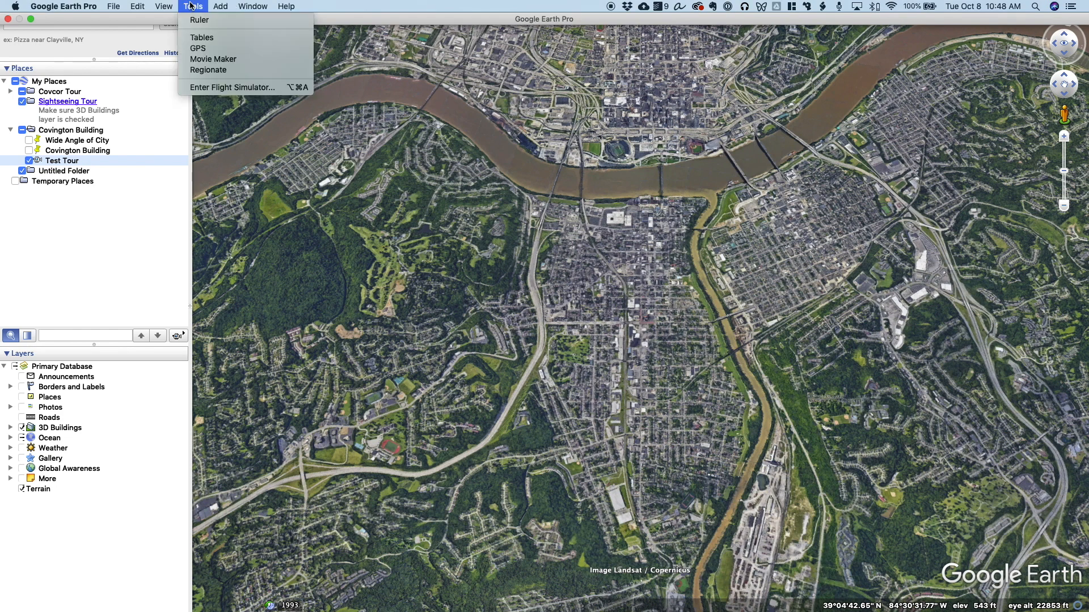
click(212, 59)
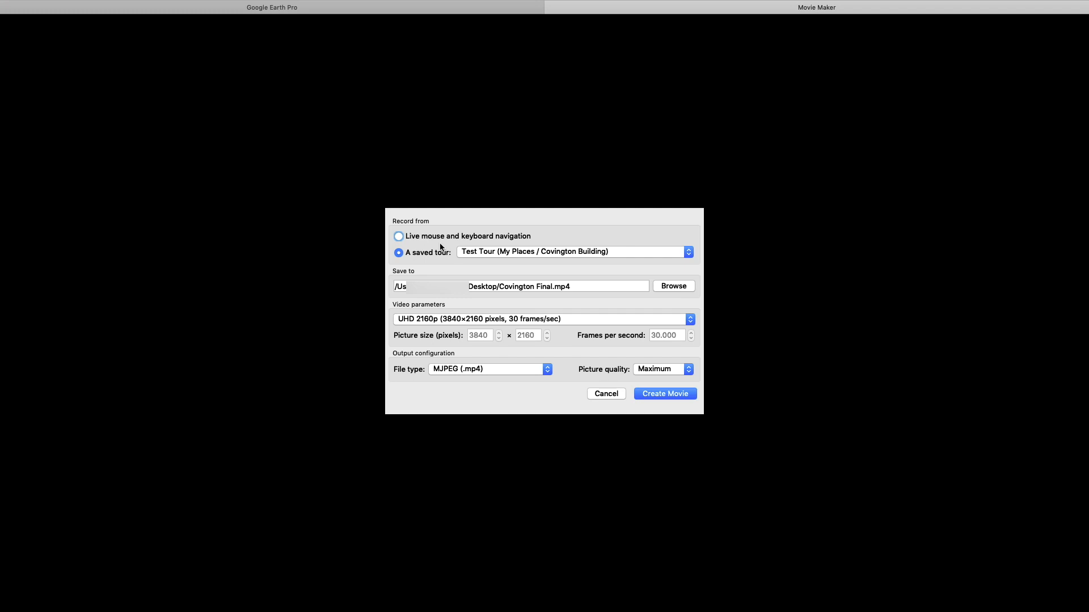
click(502, 254)
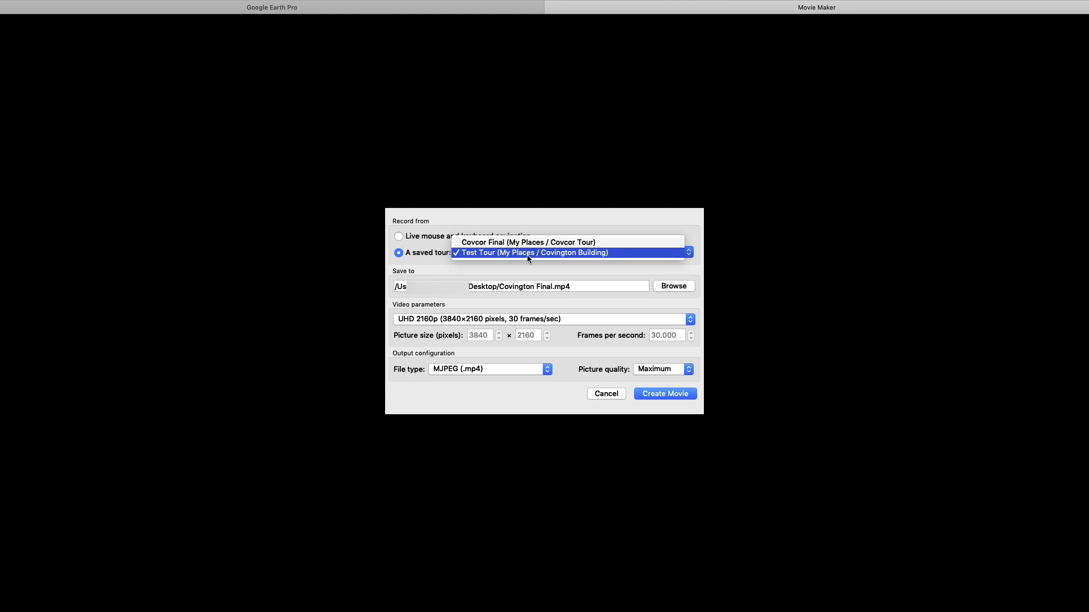
click(527, 255)
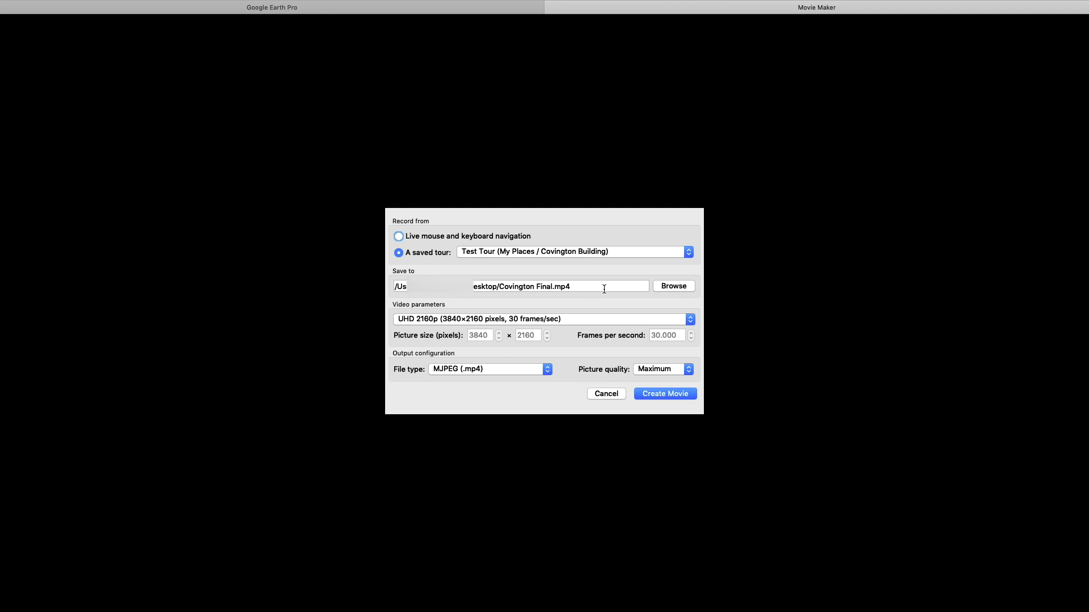
- Keep MJPEG (.mp4) as the movie's file type and create the movie
click(547, 369)
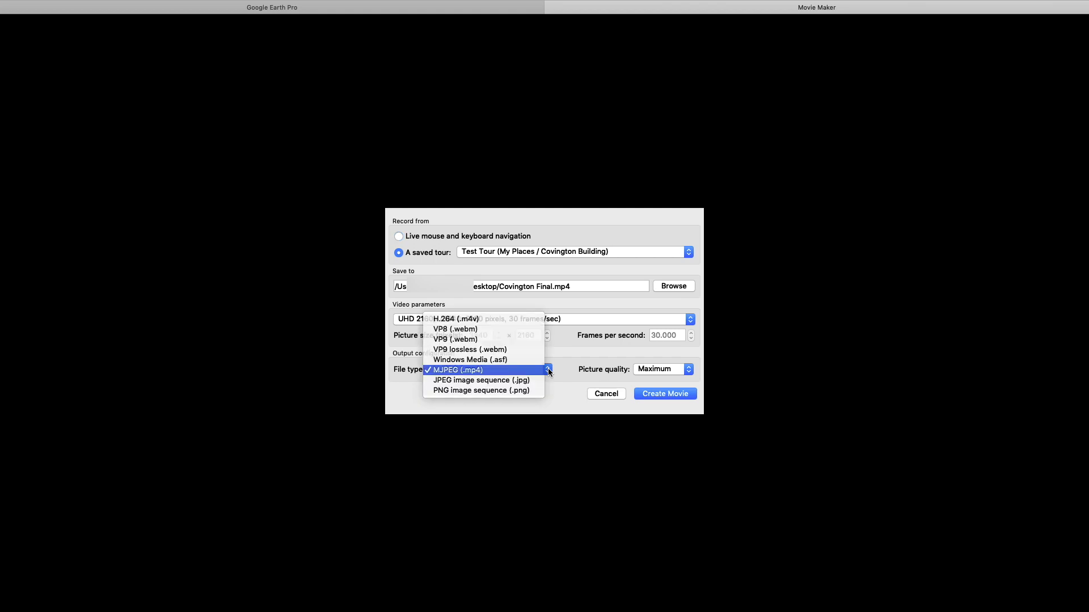
click(545, 369)
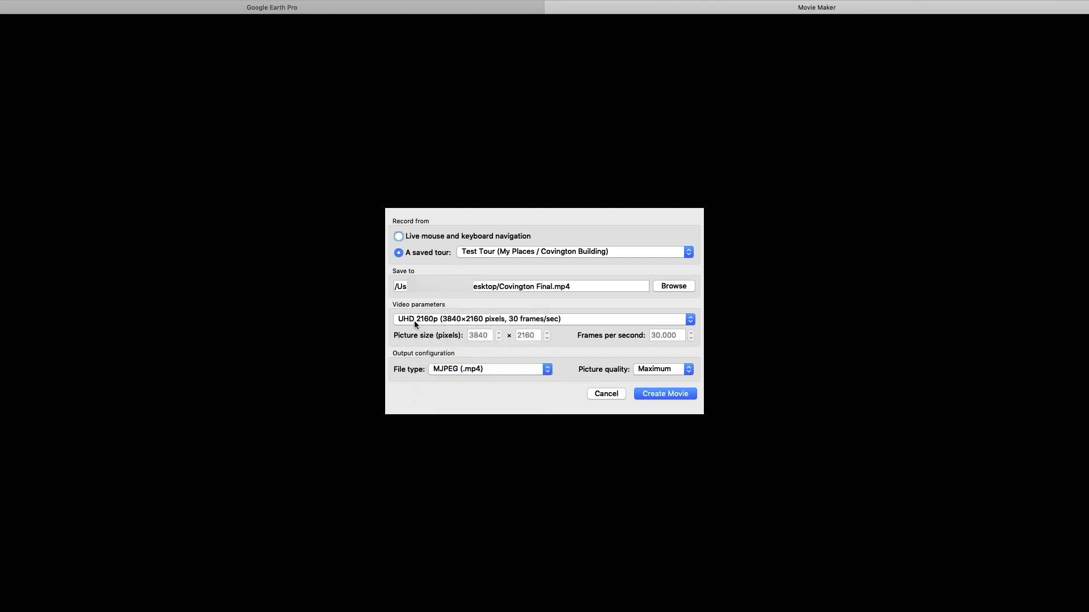
click(656, 395)
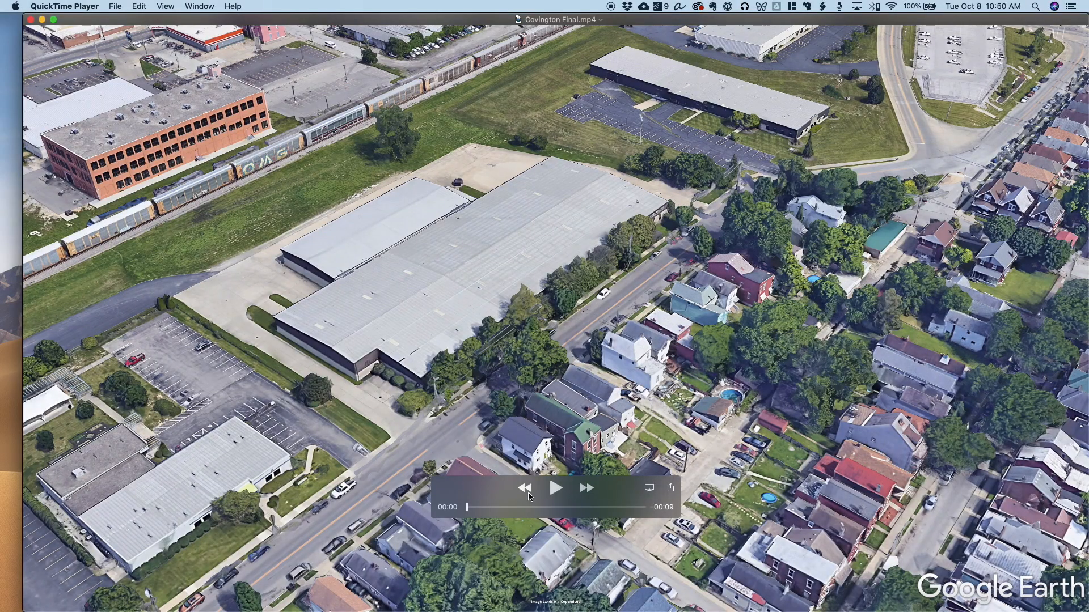
- Play the exported Covington Final.mp4 through in QuickTime Player and close it
click(553, 488)
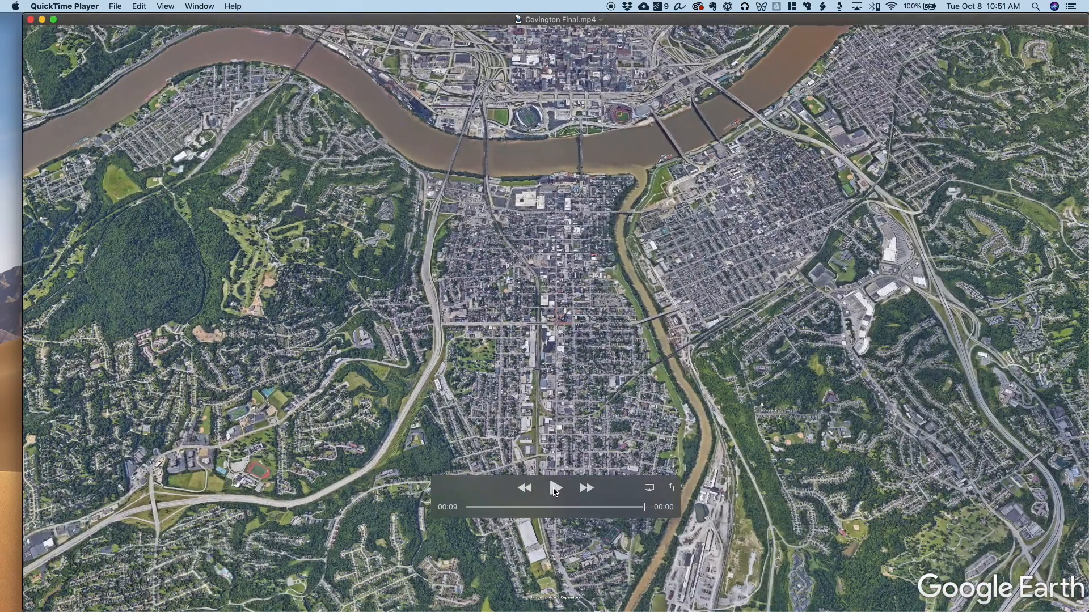
click(32, 21)
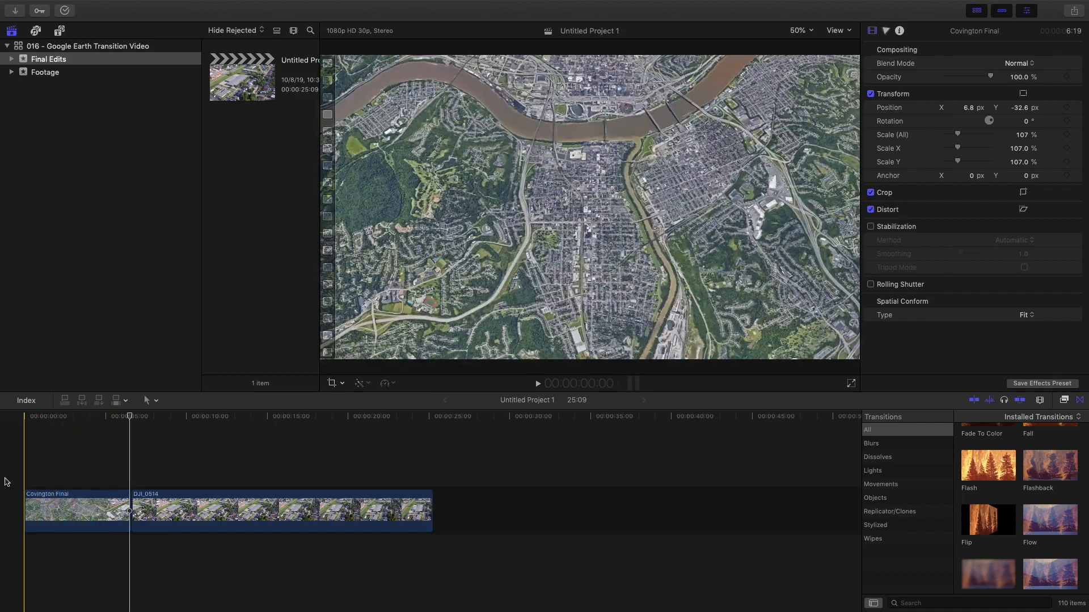
- In Final Cut Pro, select the Covington Final clip and locate its Reverse Clip retiming option without applying it
click(62, 468)
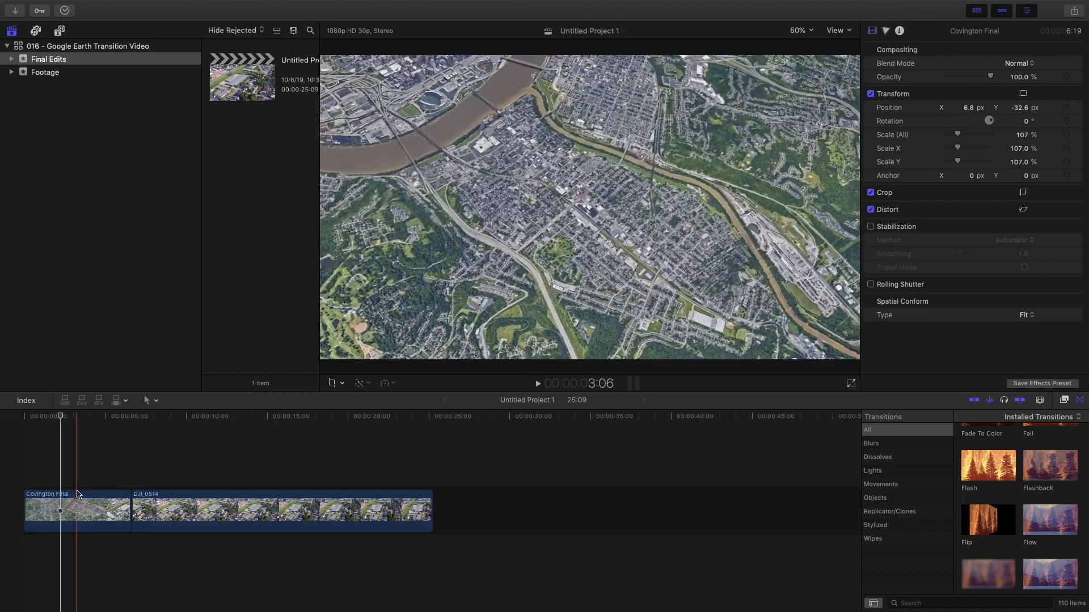
click(78, 495)
mouse_move(224, 4)
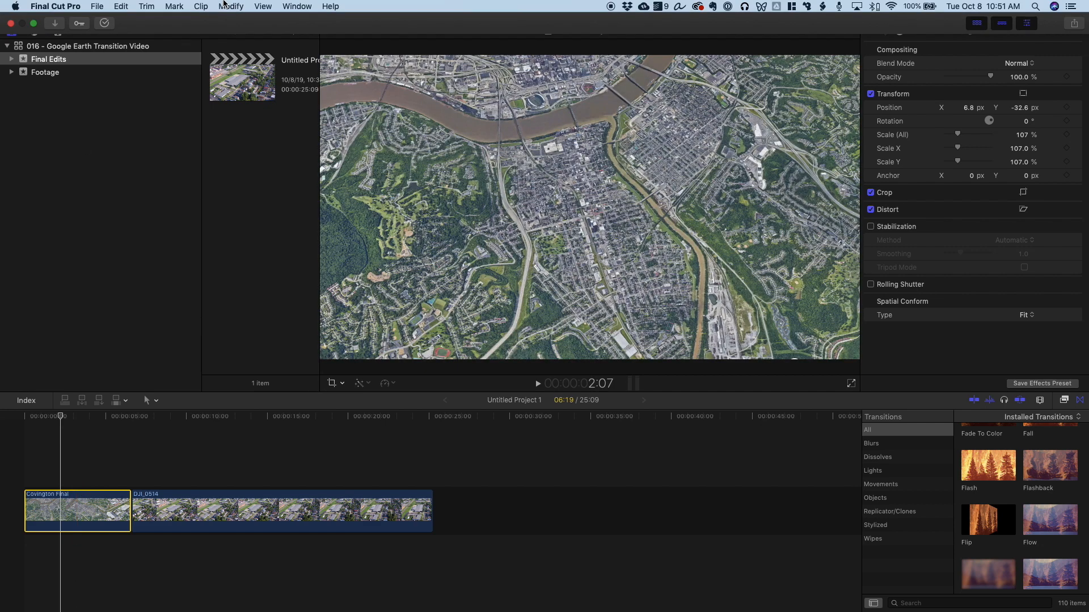
click(231, 7)
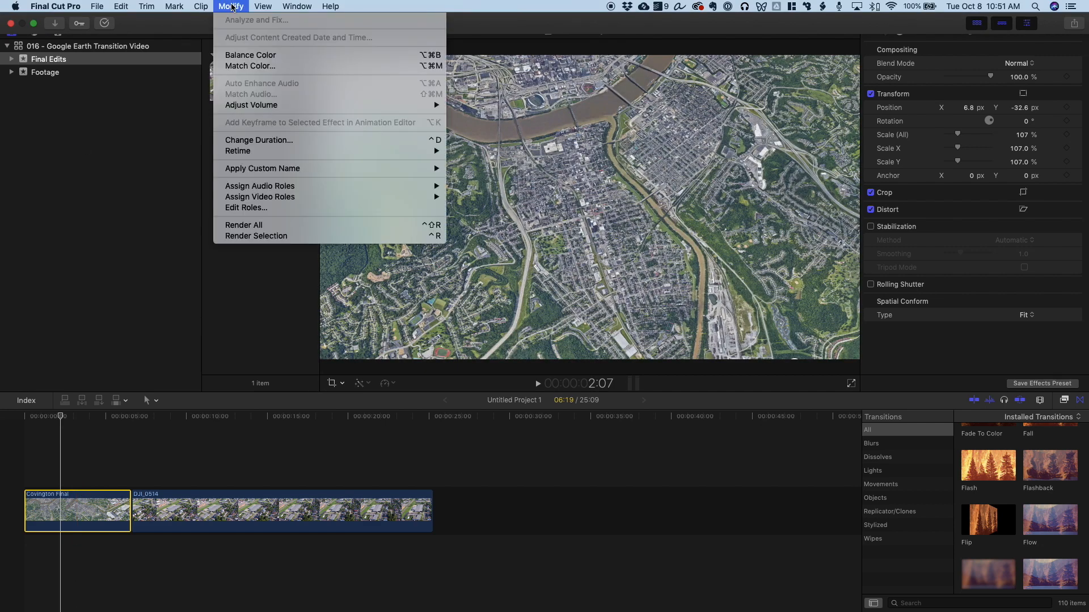
mouse_move(370, 153)
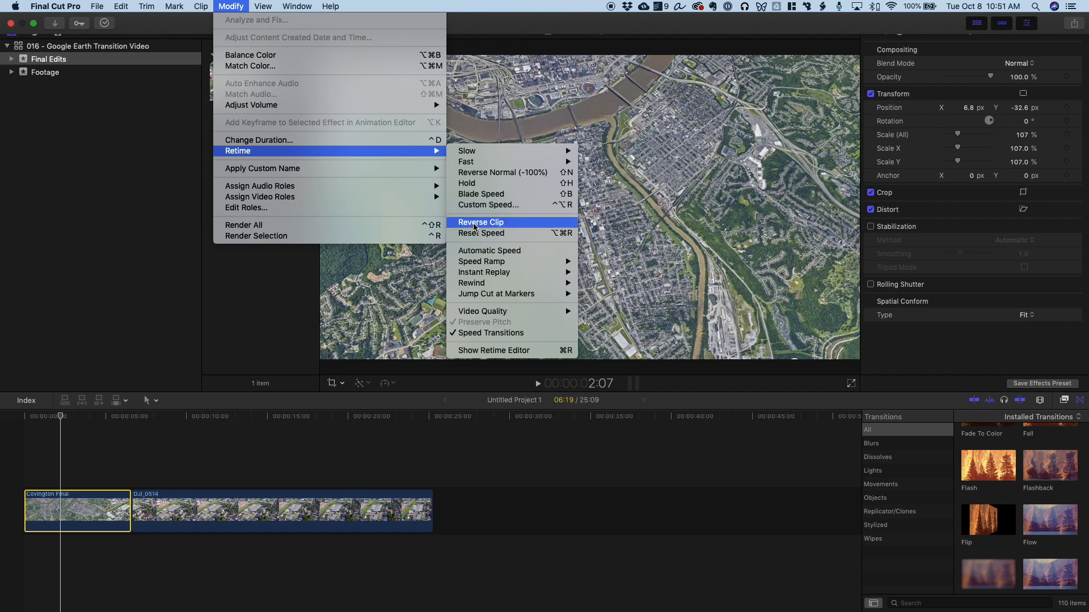
click(71, 476)
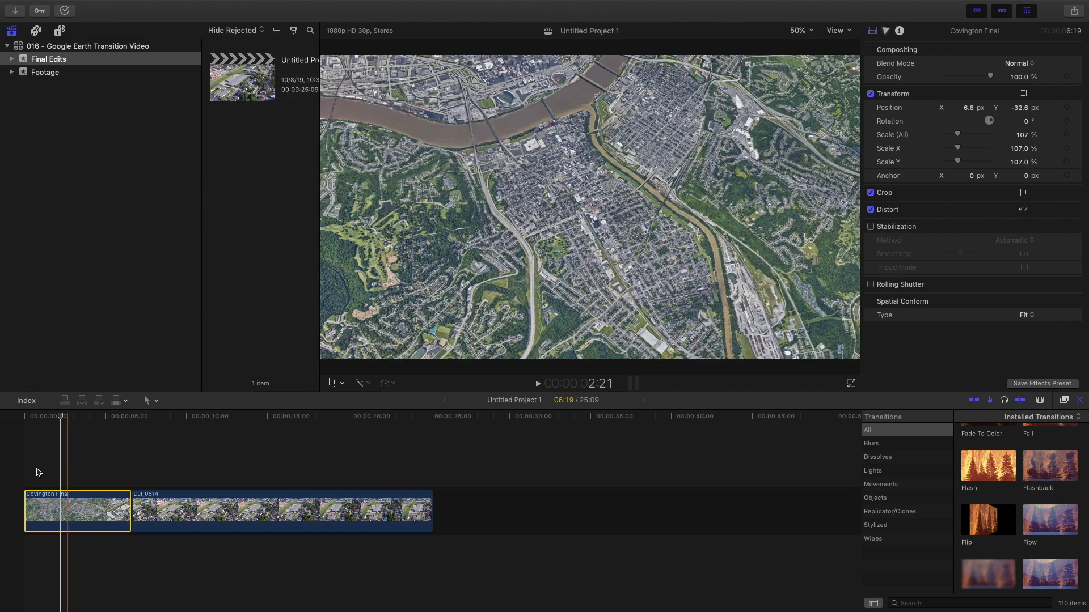
- Play the timeline across the cut from the Covington Final clip into the DJI_0514 drone clip, and stop playback
key(space)
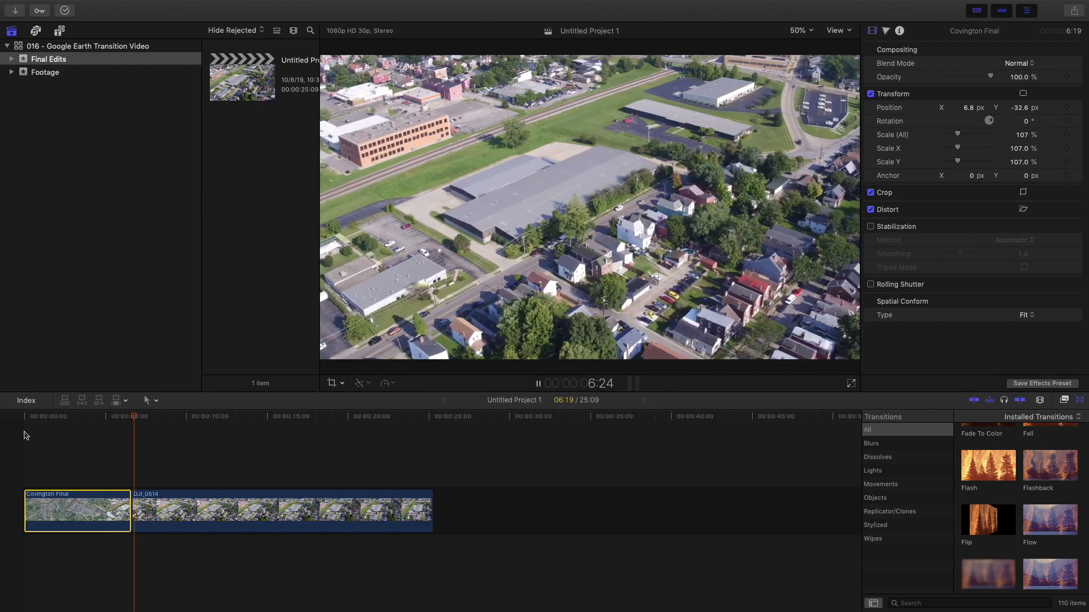
click(128, 464)
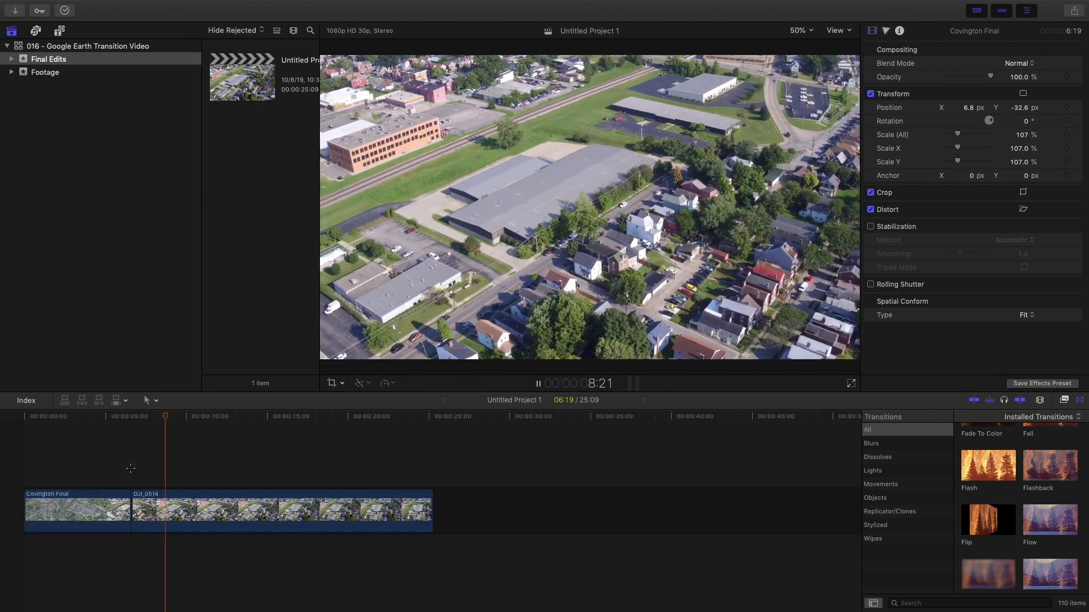
click(198, 501)
click(129, 463)
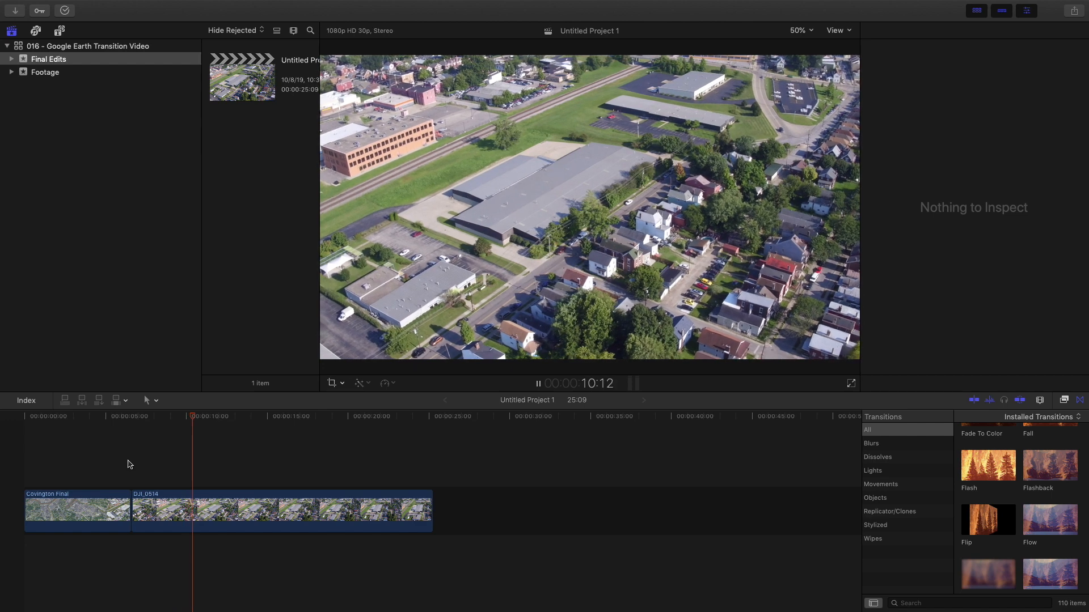
key(space)
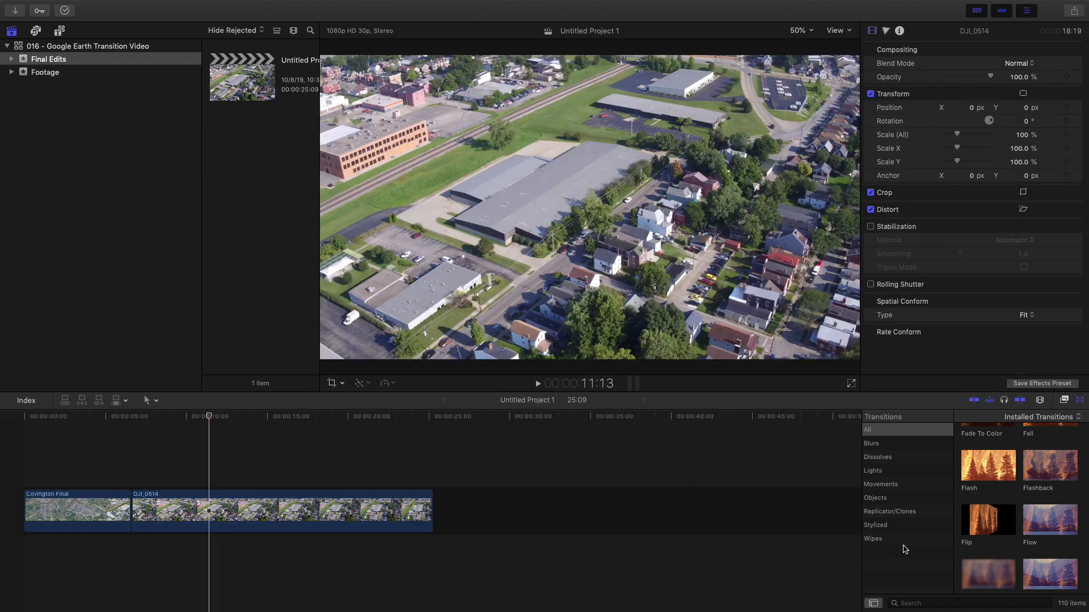
- Add the Flow transition at the cut between Covington Final and DJI_0514 and preview the result full screen
mouse_move(1054, 528)
mouse_down()
mouse_move(505, 433)
mouse_move(693, 503)
mouse_move(691, 493)
mouse_move(692, 505)
mouse_move(88, 487)
mouse_move(123, 510)
mouse_up()
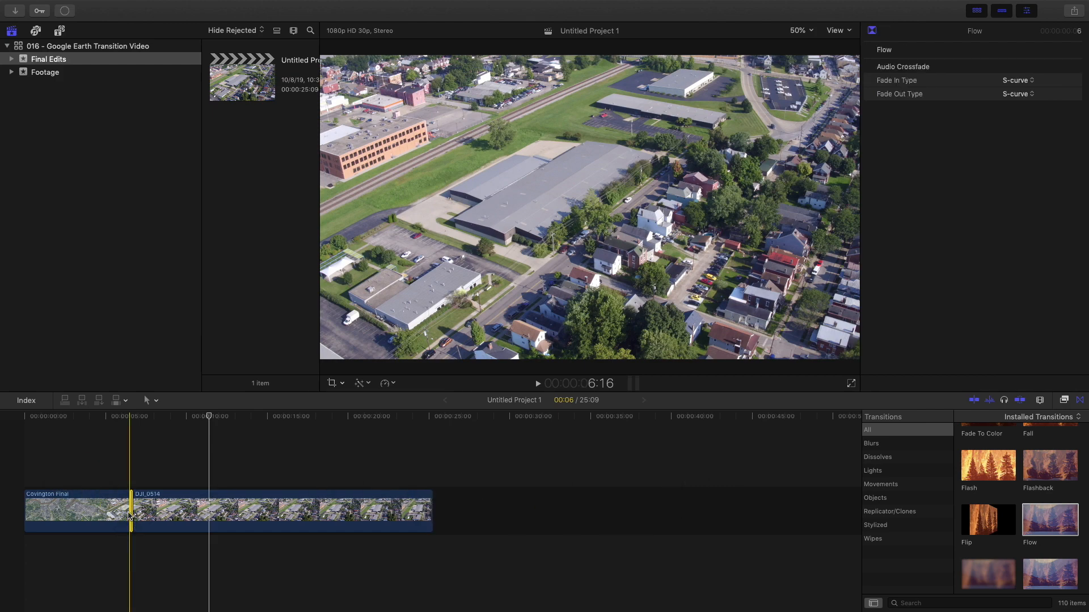
click(111, 462)
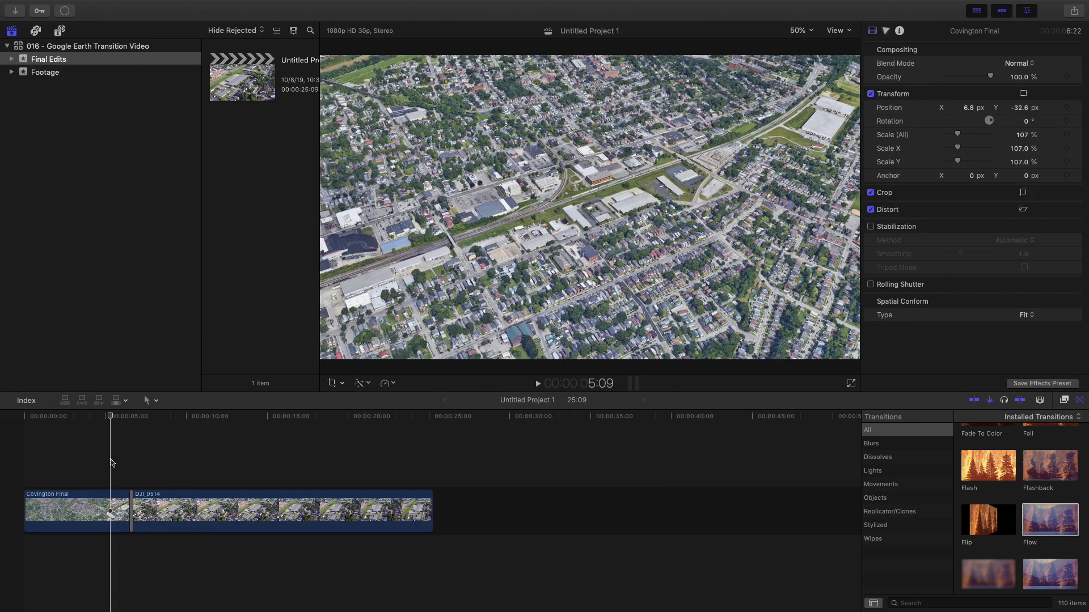
click(850, 385)
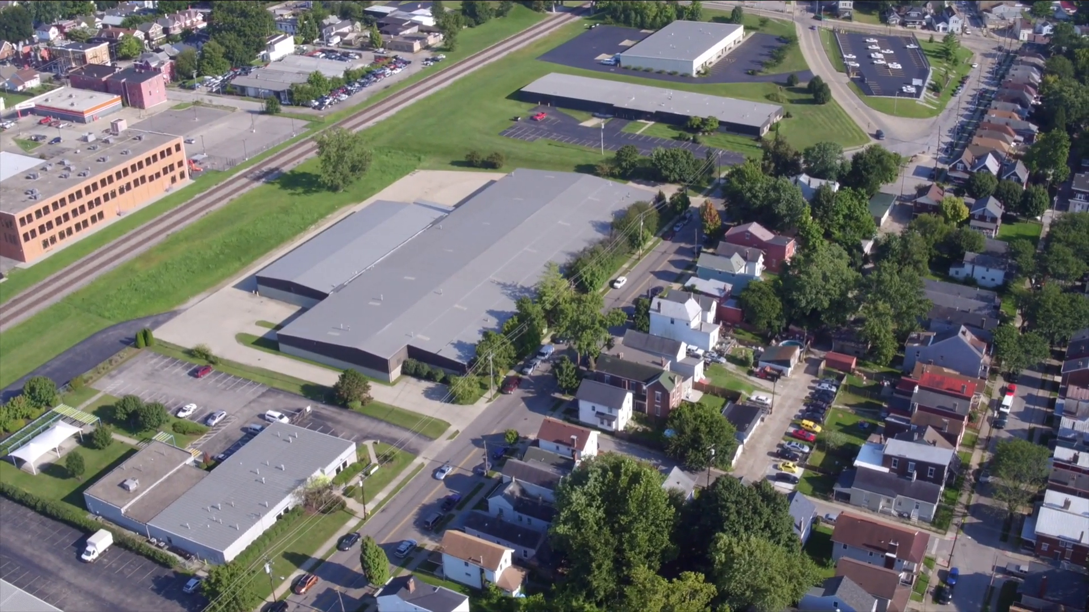
key(Escape)
- Move the playhead back through the Covington Final clip to the start of the timeline
click(107, 470)
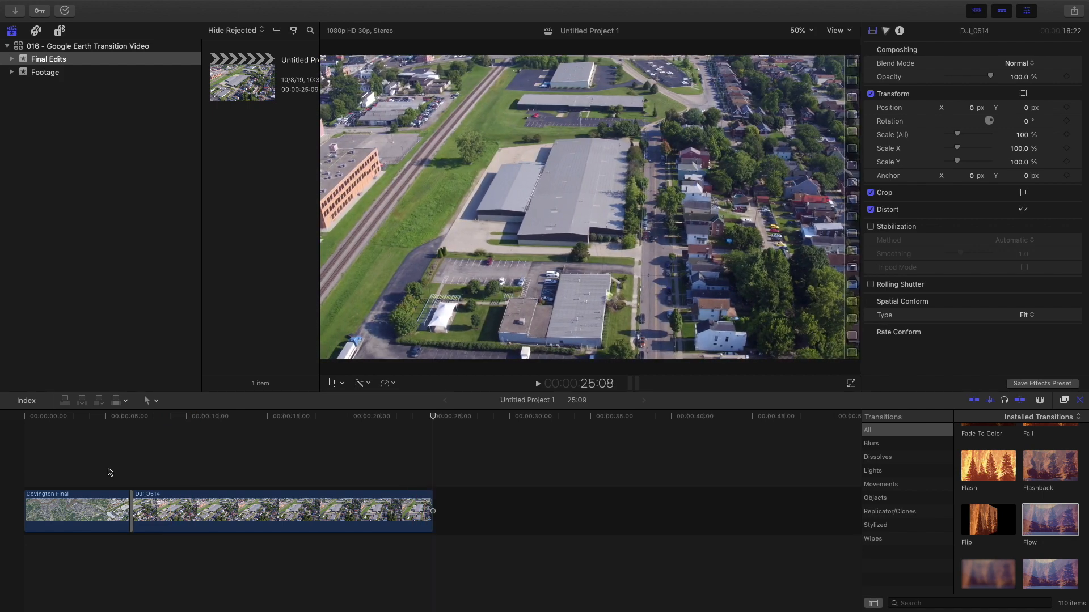
click(85, 466)
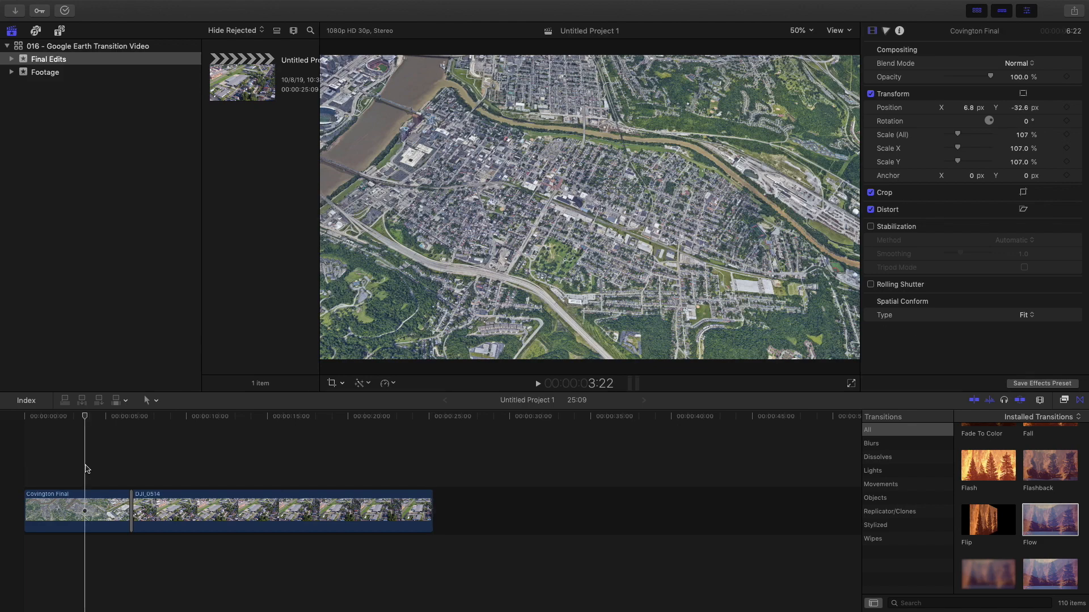
click(24, 417)
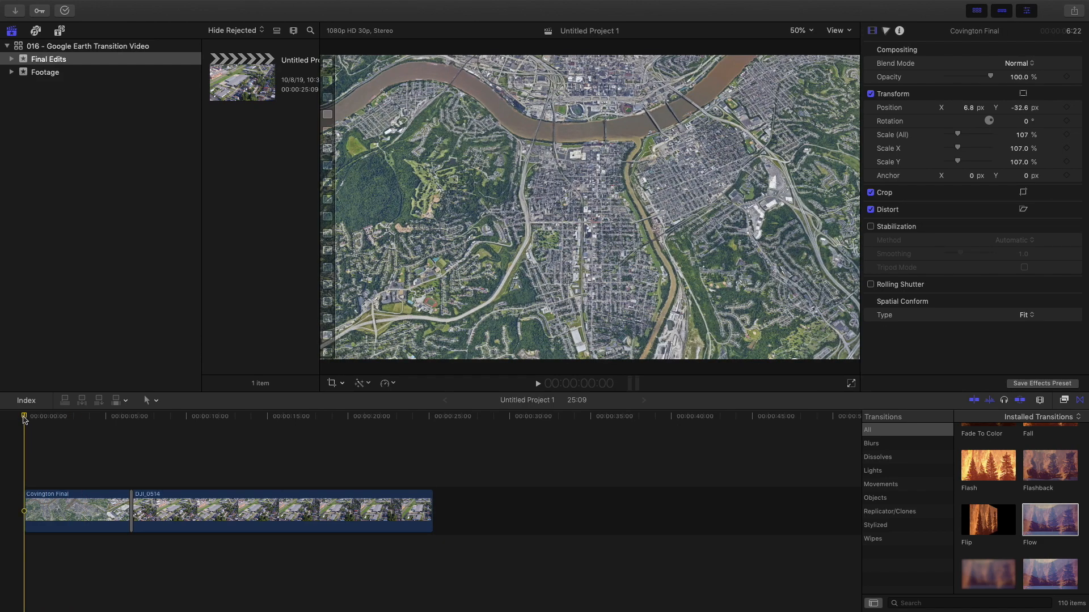